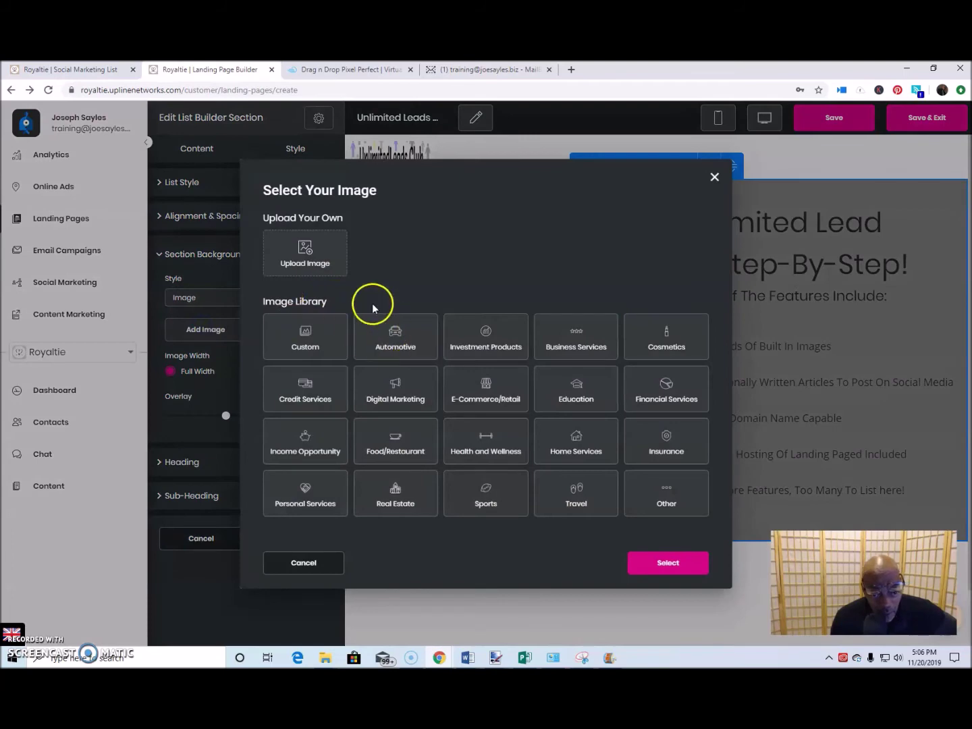
Upload 'ULC Background 1200x1200' and set it as the feature section's background image.
click(322, 270)
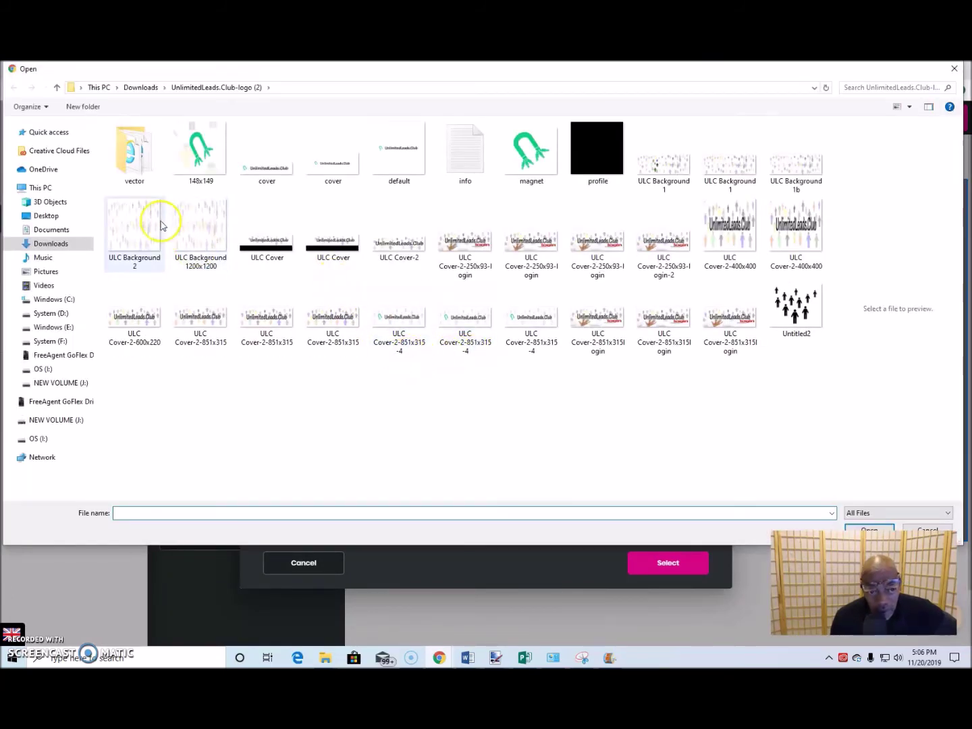
click(196, 225)
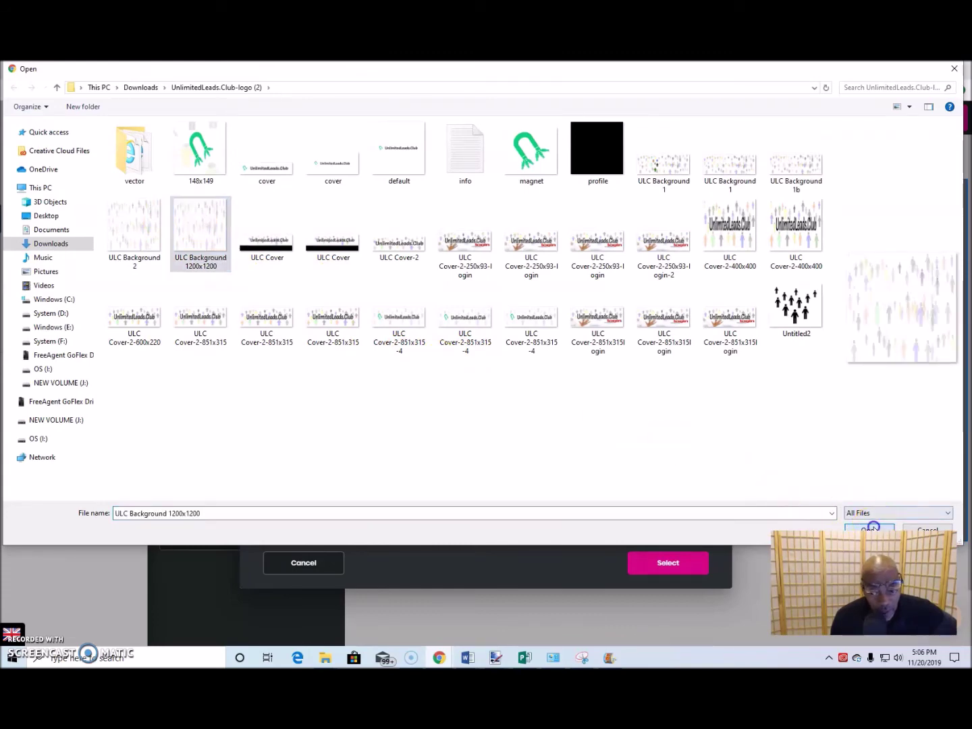
click(870, 529)
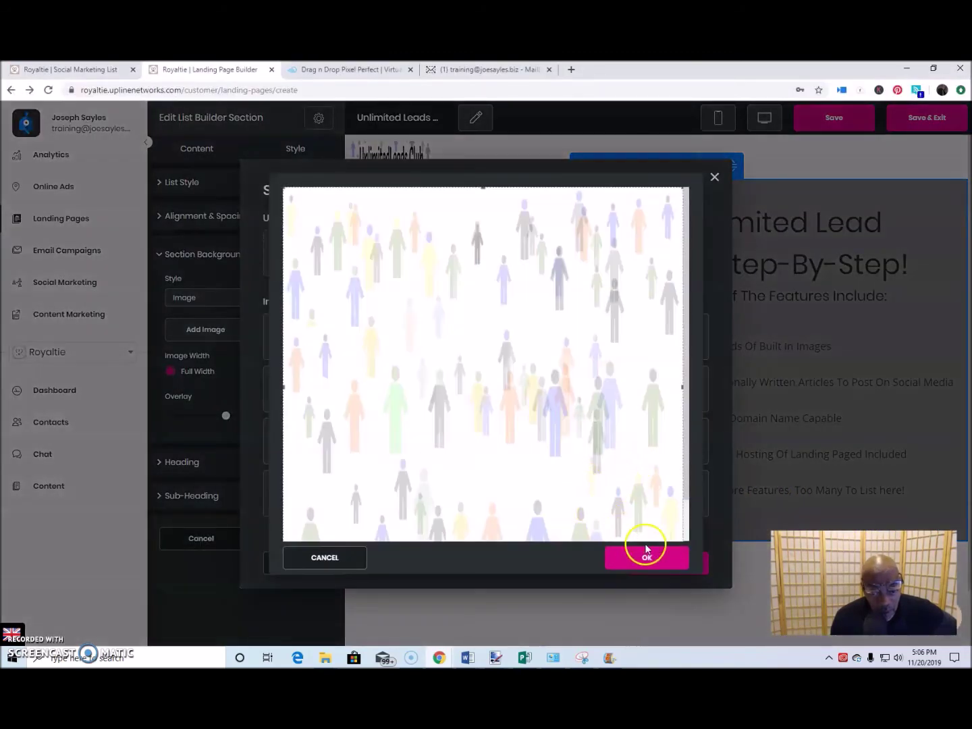
click(647, 549)
click(664, 562)
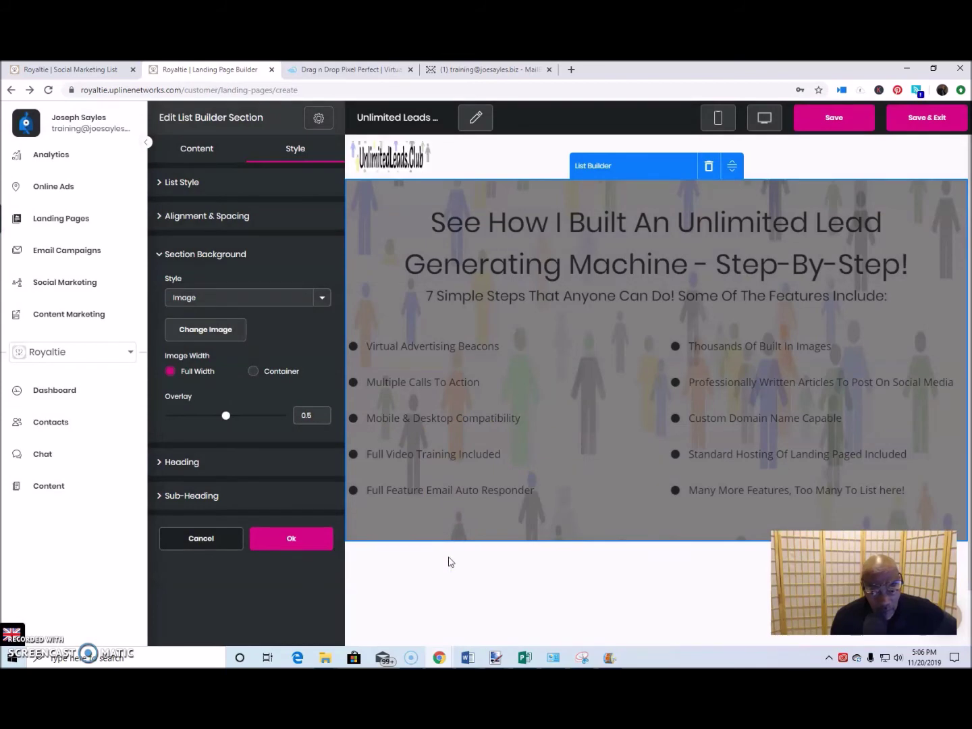
Lighten the background overlay to about 0.13, keep the heading at 48 px, and apply the changes.
drag(225, 415, 138, 420)
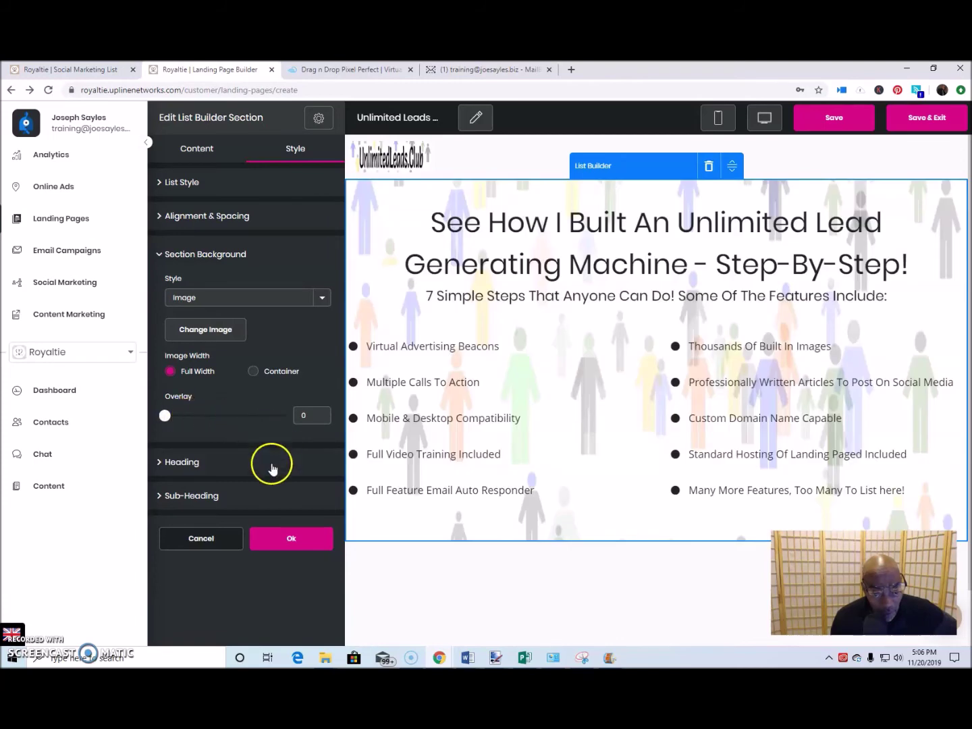
drag(166, 417, 179, 417)
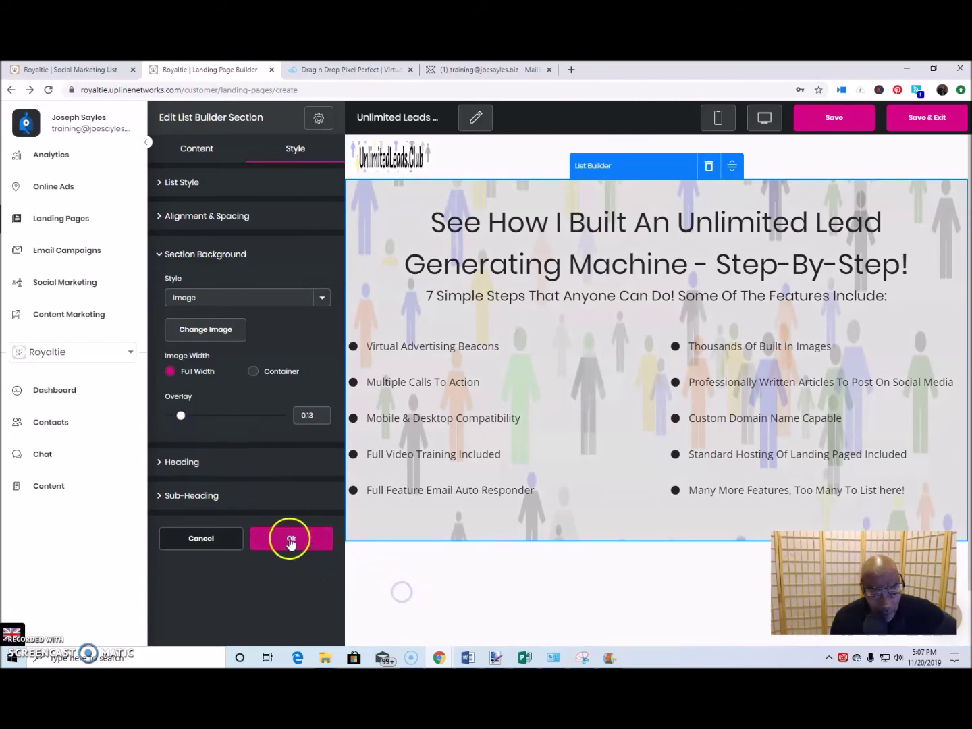
click(184, 463)
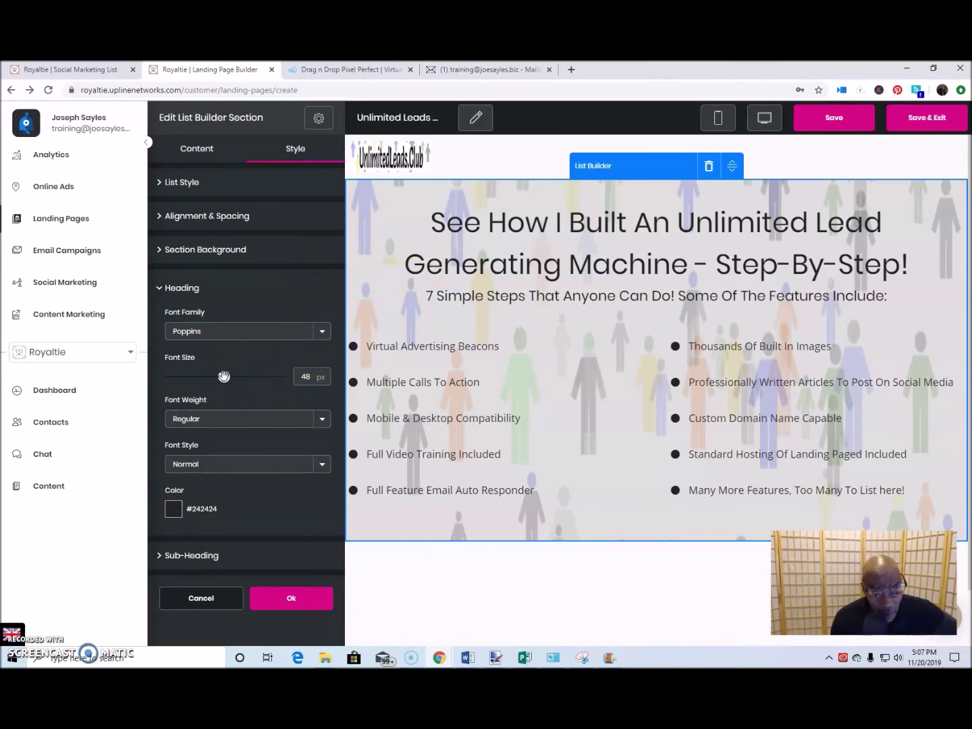
mouse_move(231, 377)
mouse_down()
mouse_move(208, 377)
mouse_move(226, 377)
mouse_up()
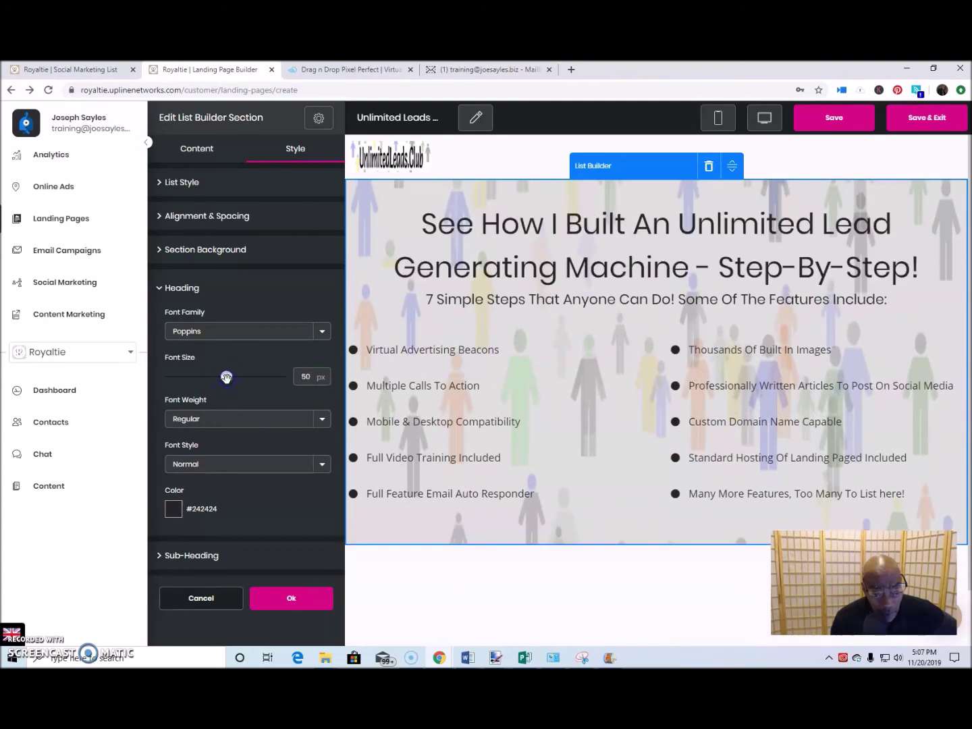
drag(226, 379, 224, 379)
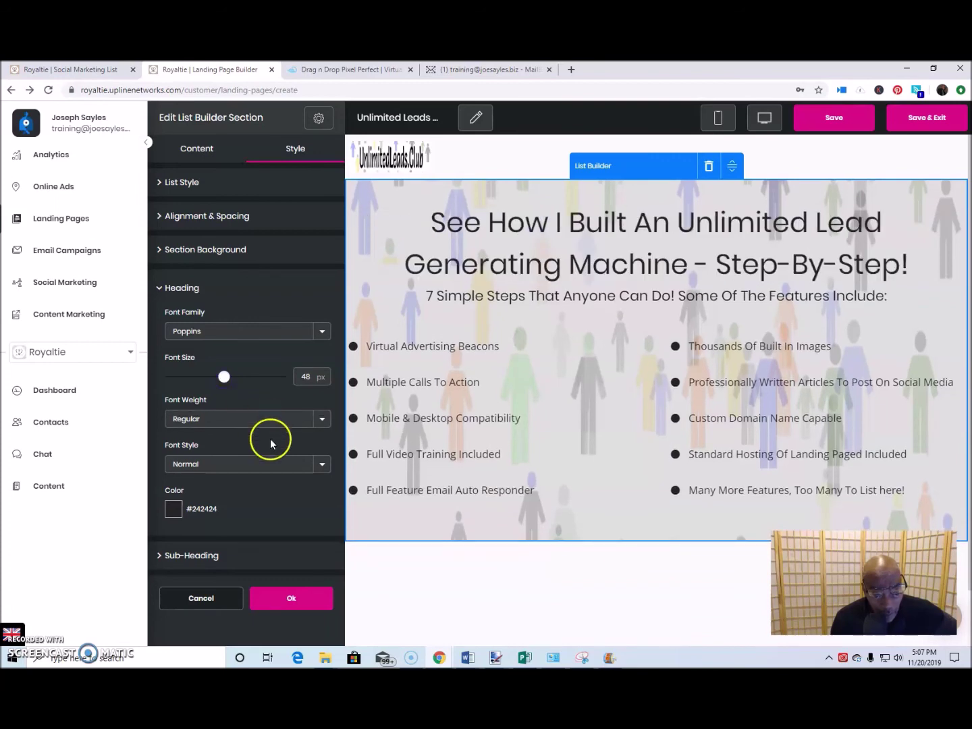
click(290, 597)
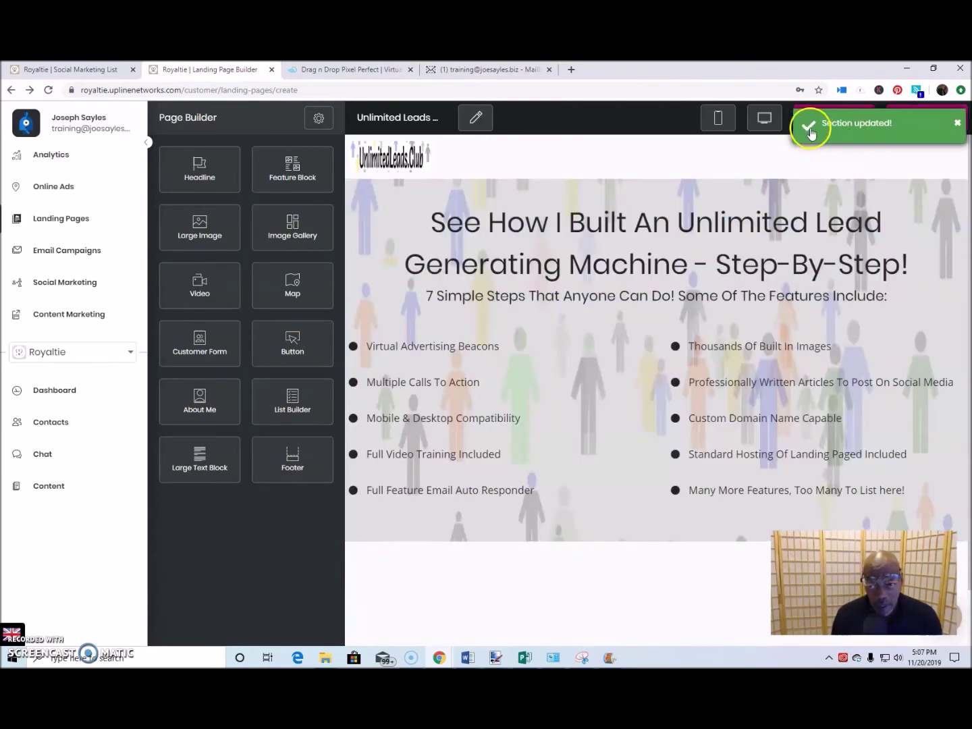
Save the landing page and check it in the live preview.
click(958, 124)
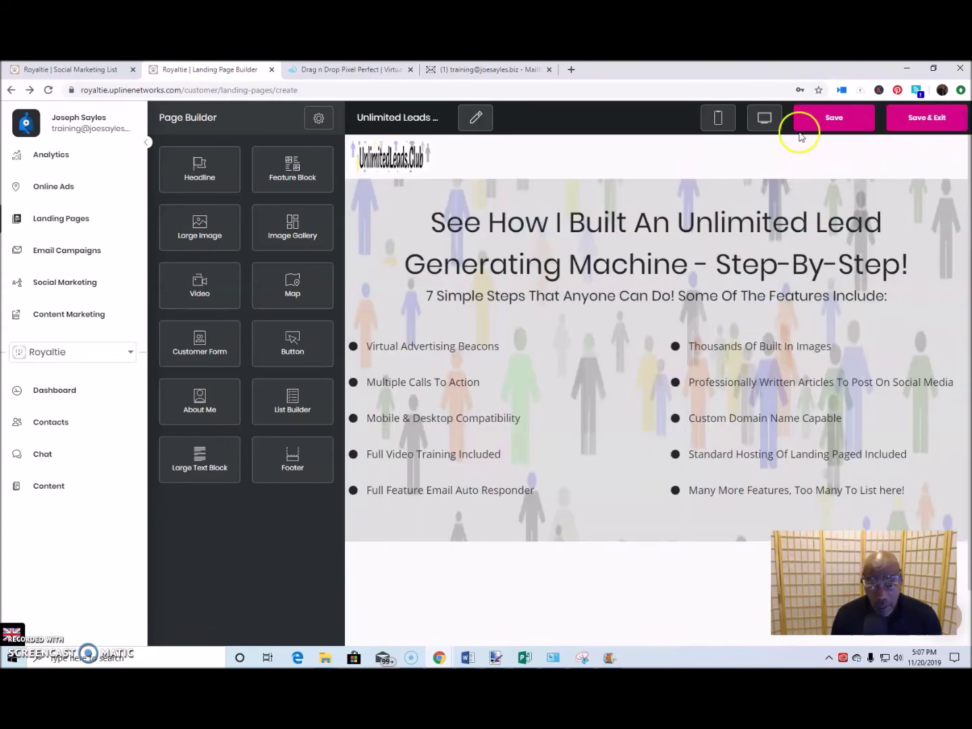
click(830, 117)
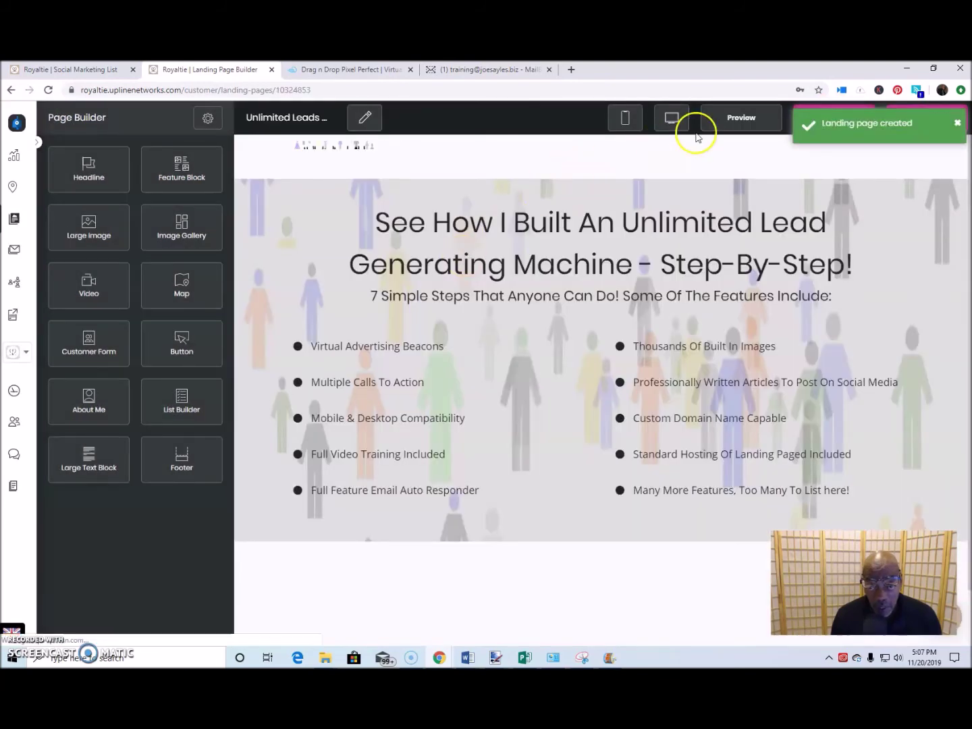
click(753, 117)
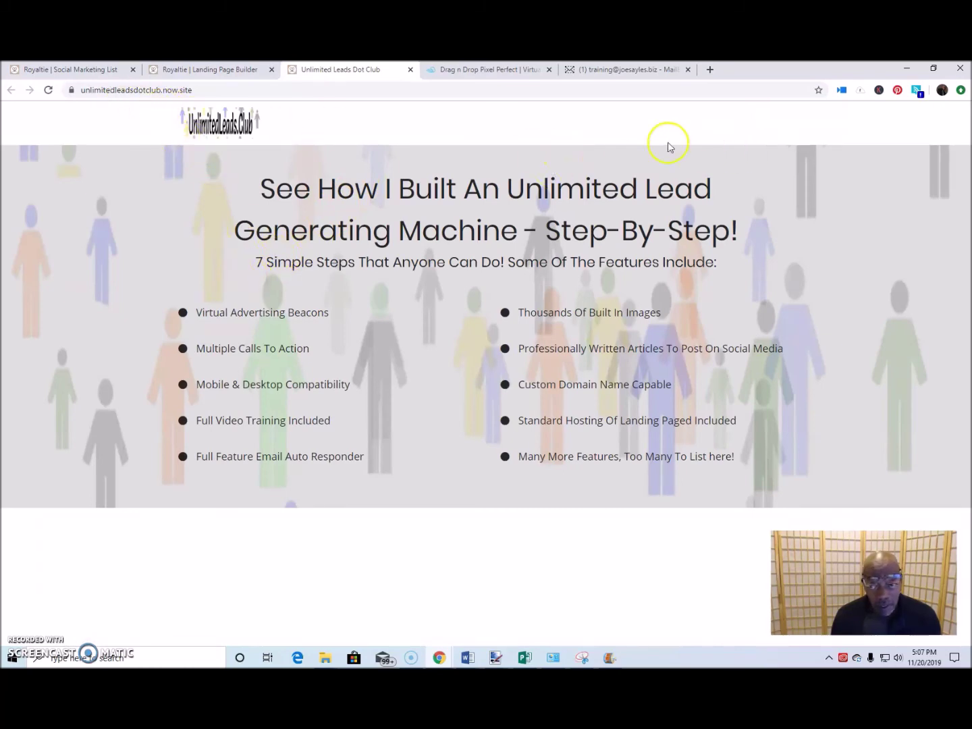
click(228, 70)
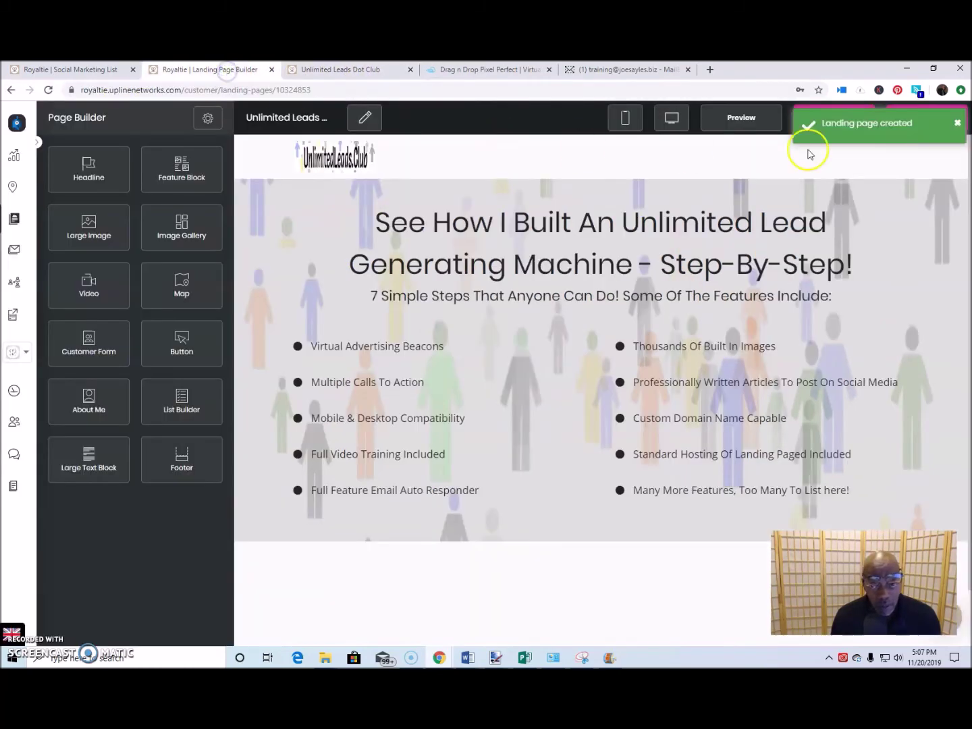
Inspect the mobile layout, then save and preview the page again.
click(630, 122)
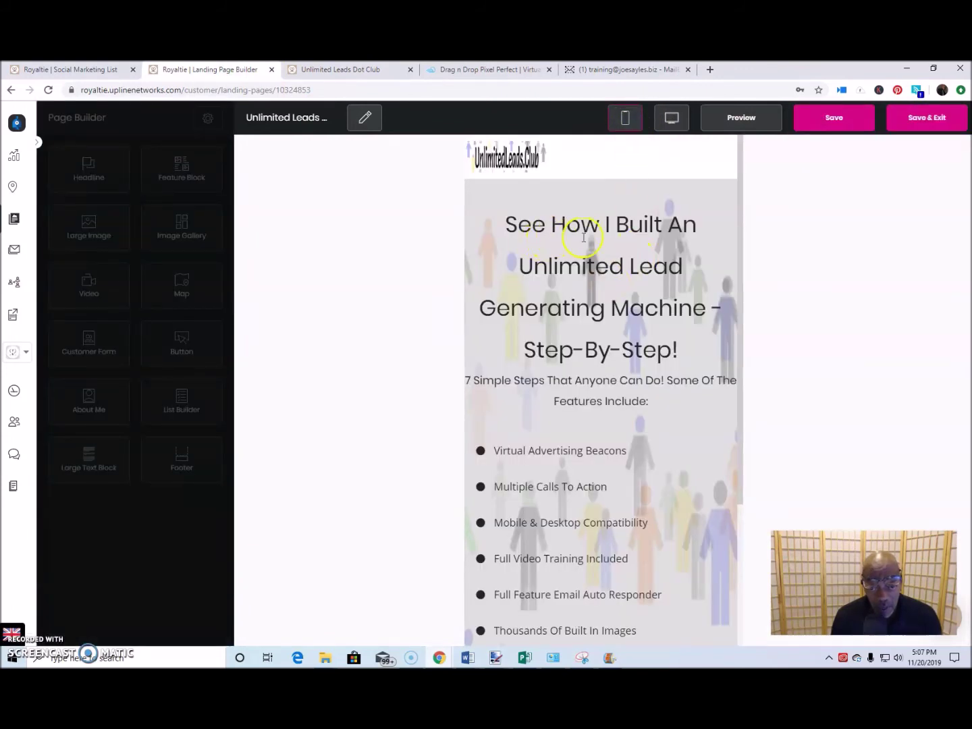
scroll(612, 337, down, 3)
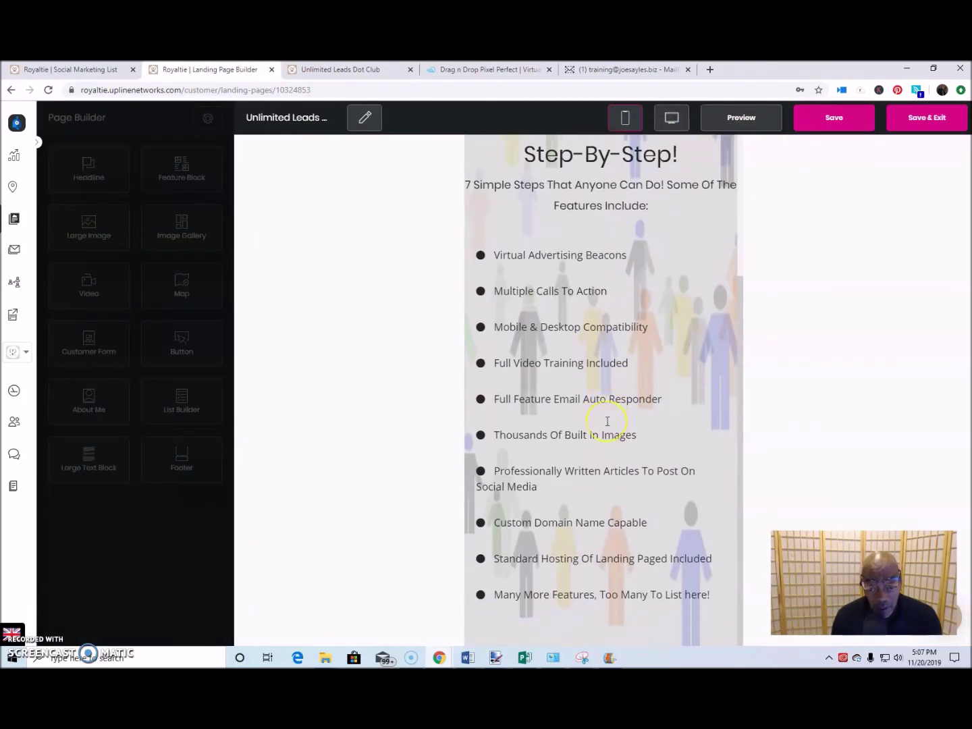
scroll(608, 421, up, 3)
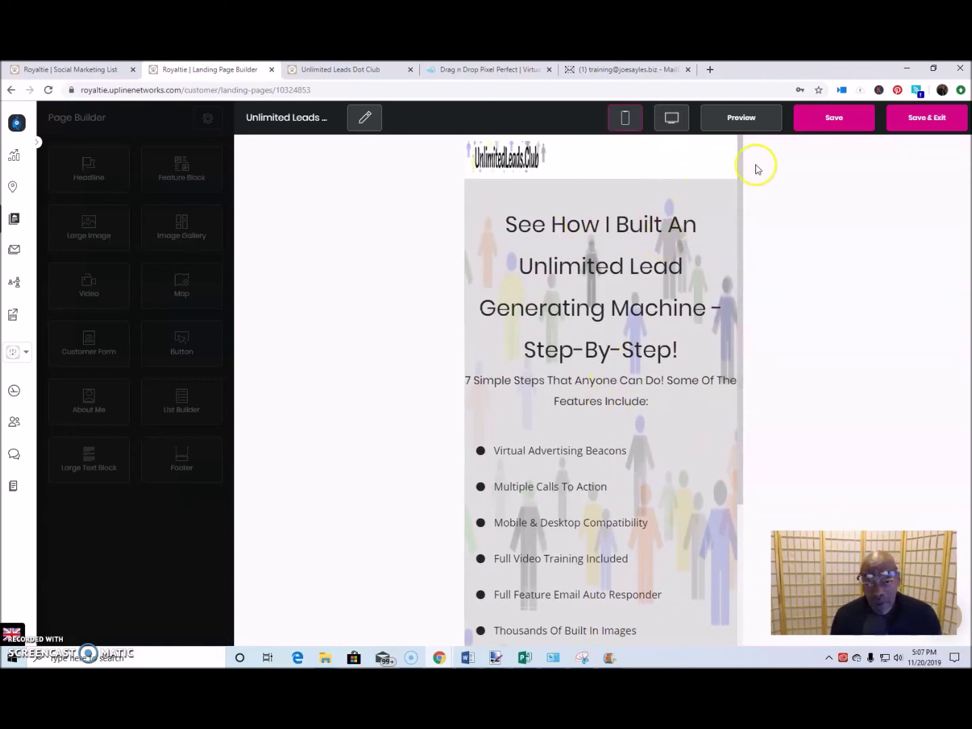
click(823, 126)
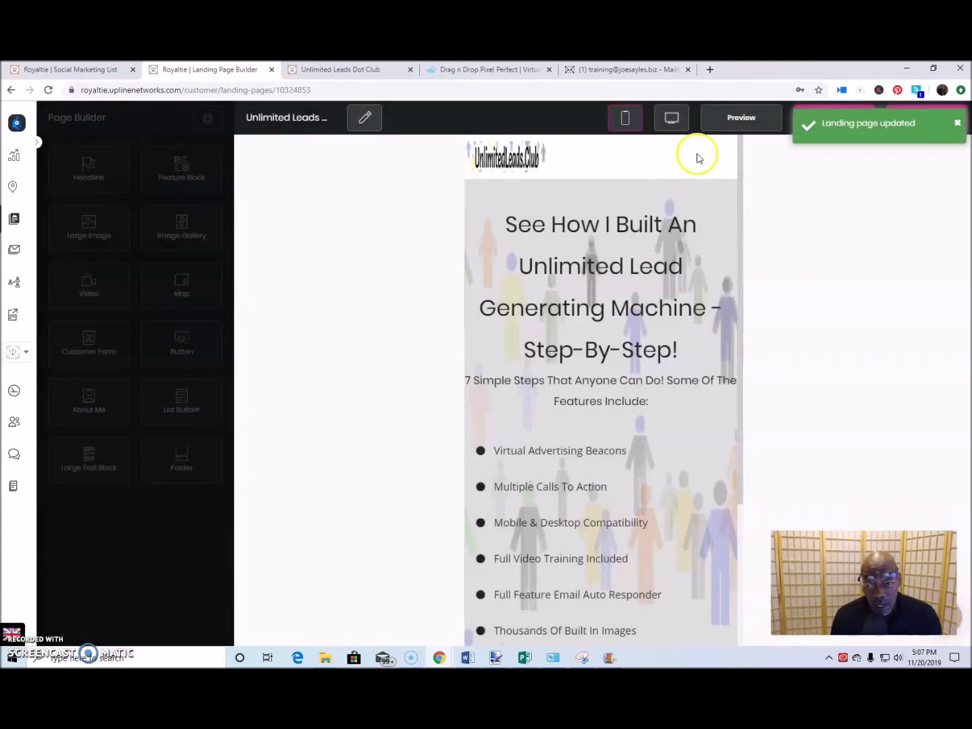
click(715, 122)
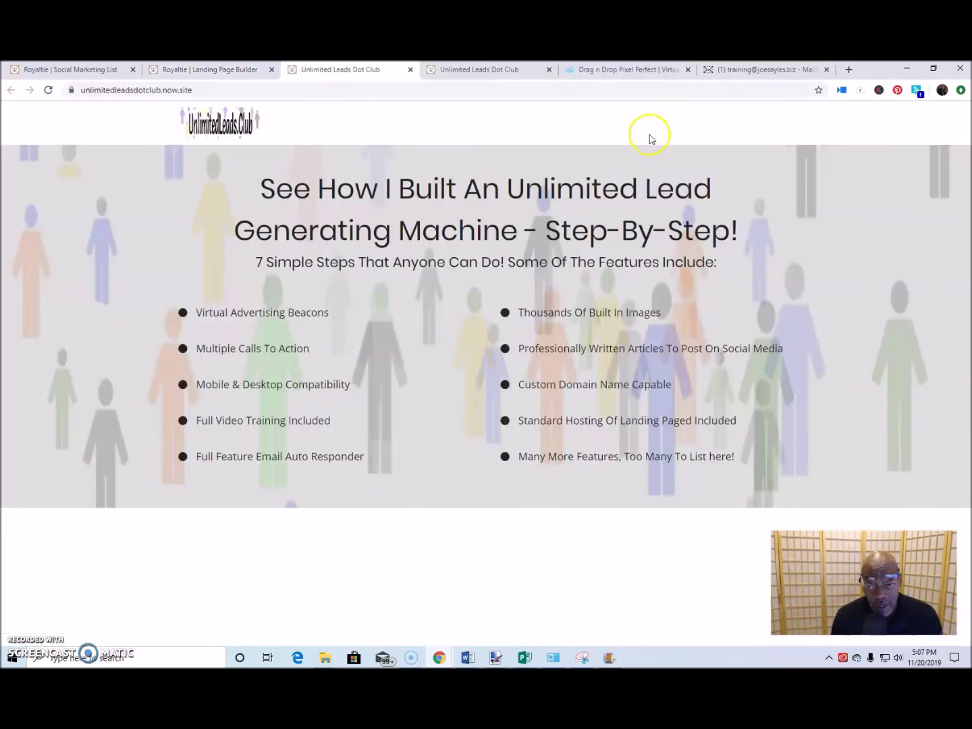
click(239, 70)
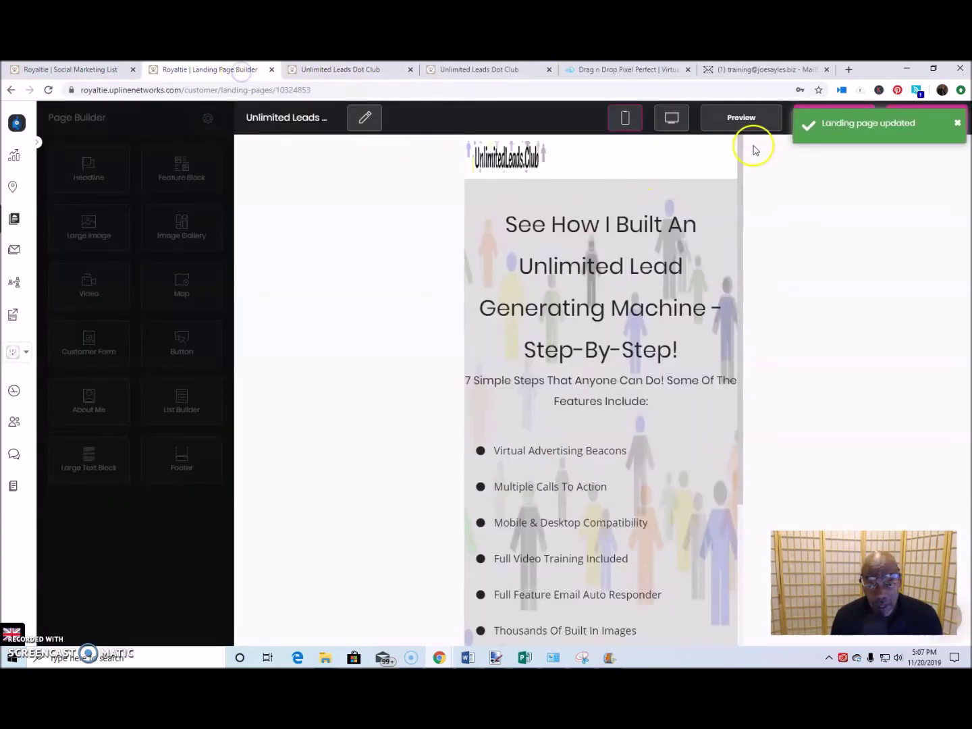
Return the editor to the desktop layout.
click(667, 121)
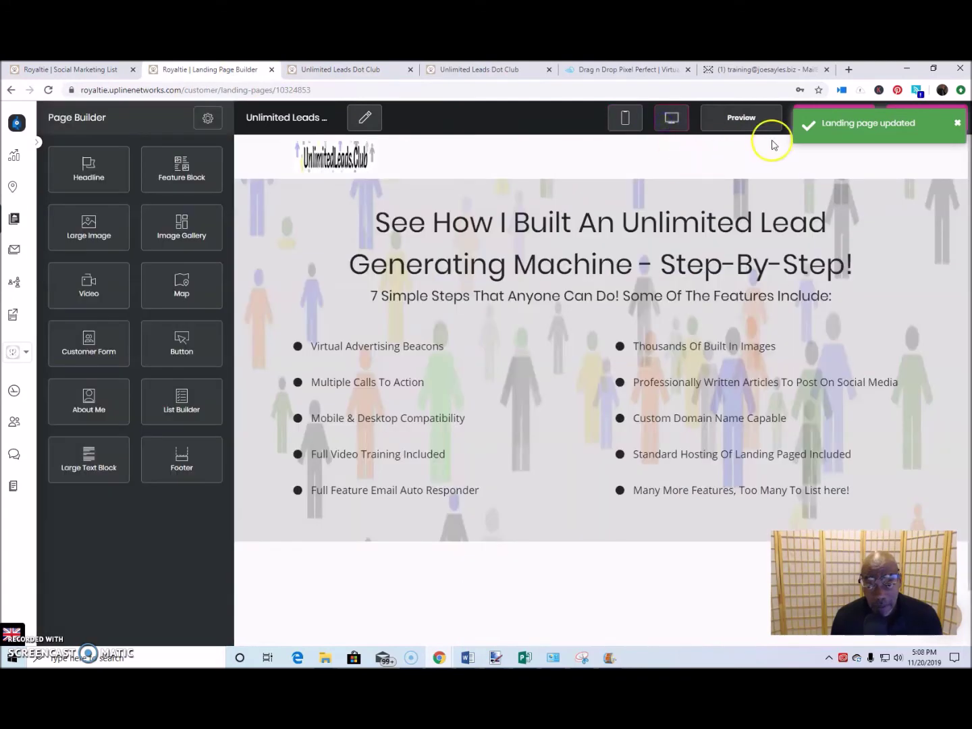
click(957, 123)
scroll(337, 465, down, 1)
scroll(338, 465, down, 1)
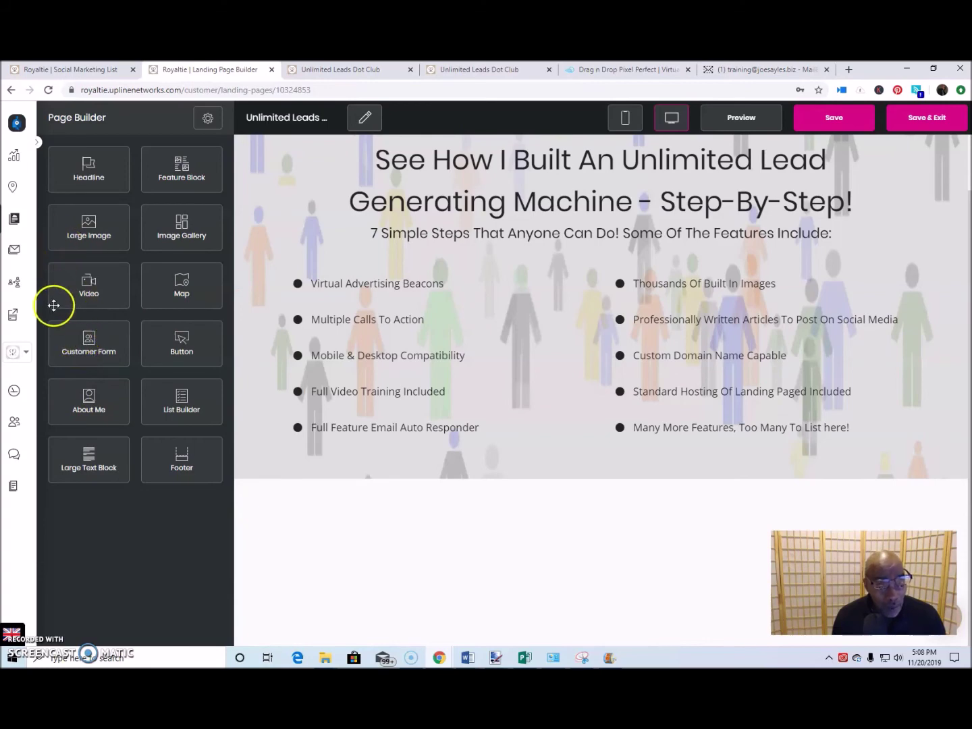
Add a Customer Form section below the feature list and remove its Name and Phone fields.
drag(63, 331, 552, 454)
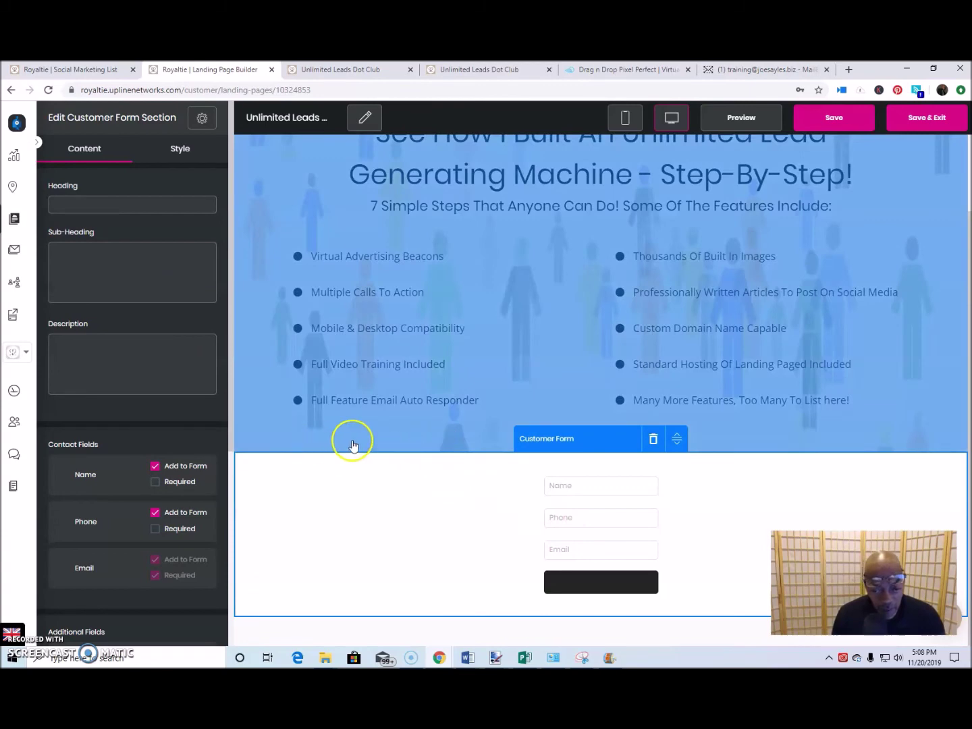
scroll(301, 428, up, 2)
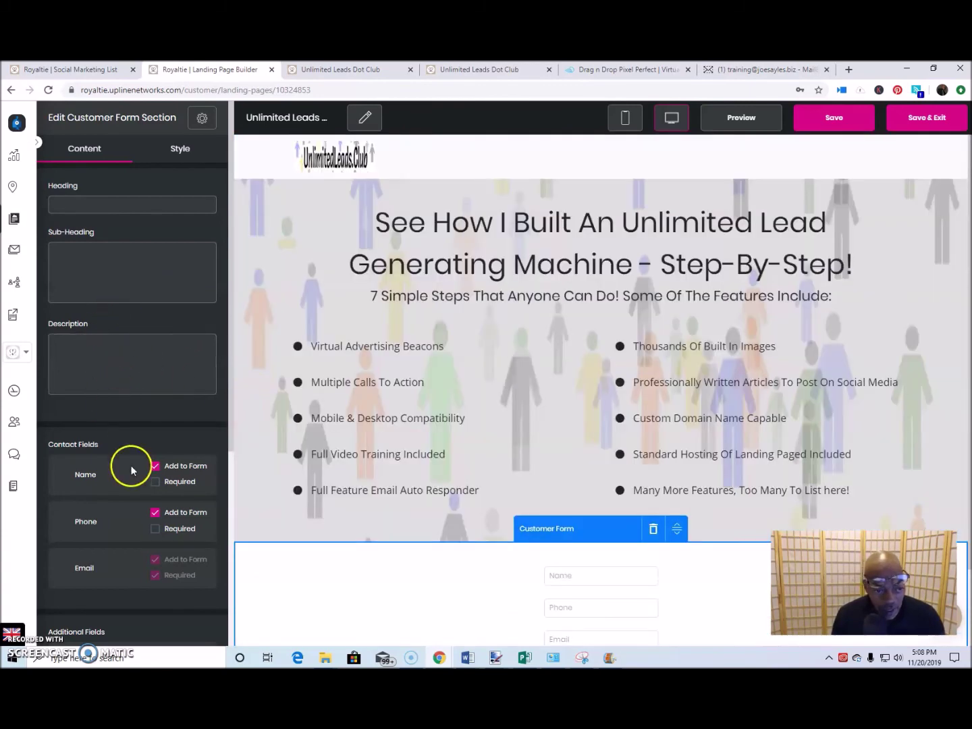
scroll(130, 462, down, 1)
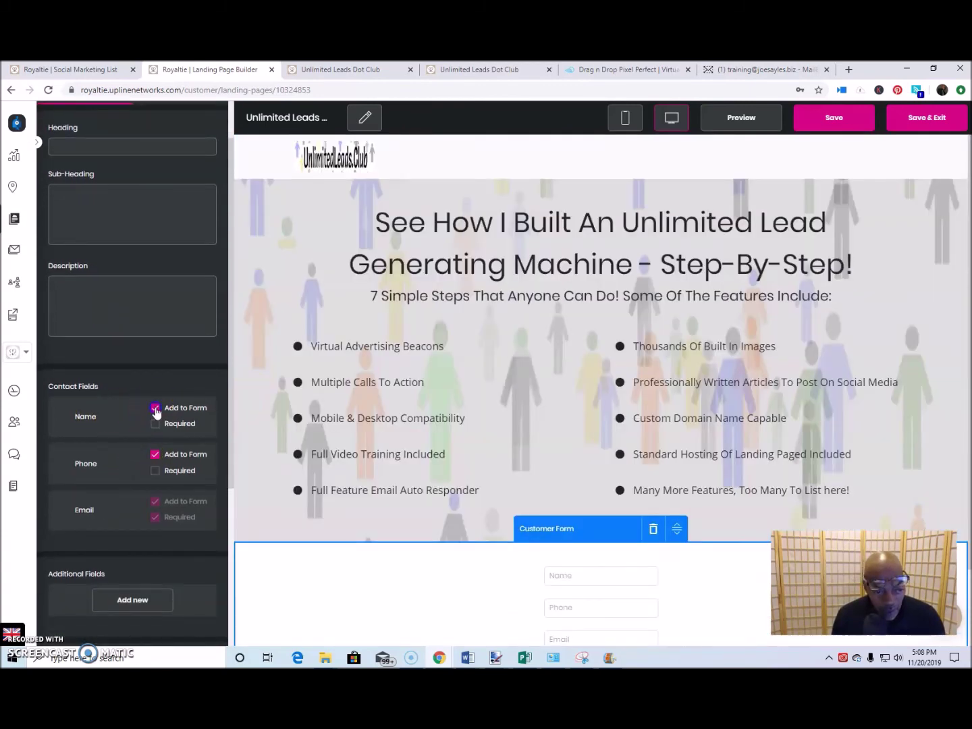
click(154, 408)
click(154, 462)
scroll(168, 460, up, 1)
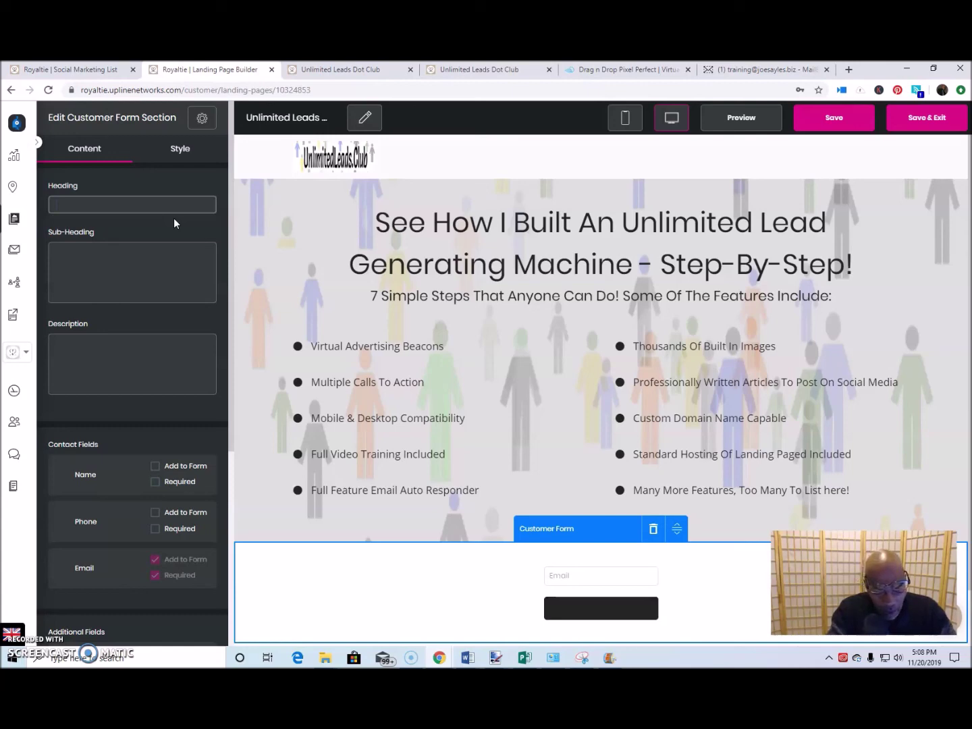
Enter the heading 'Download Out 7 Step Guide To Unlimited Leads!', correcting 'Guidw' to 'Guide'.
text(Downlo)
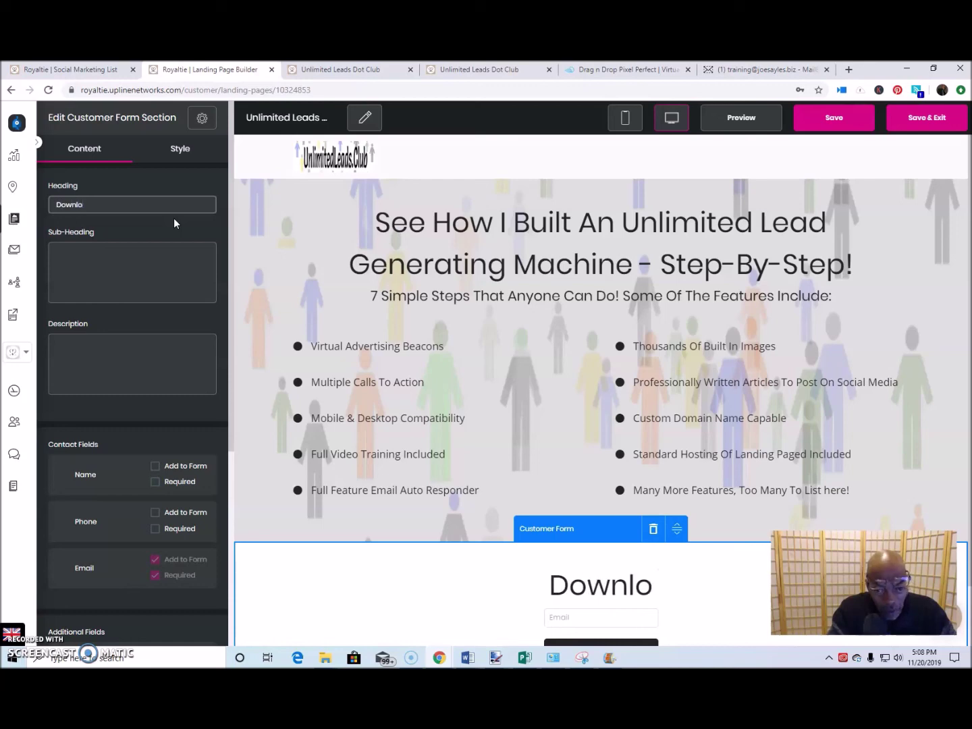
text(ad)
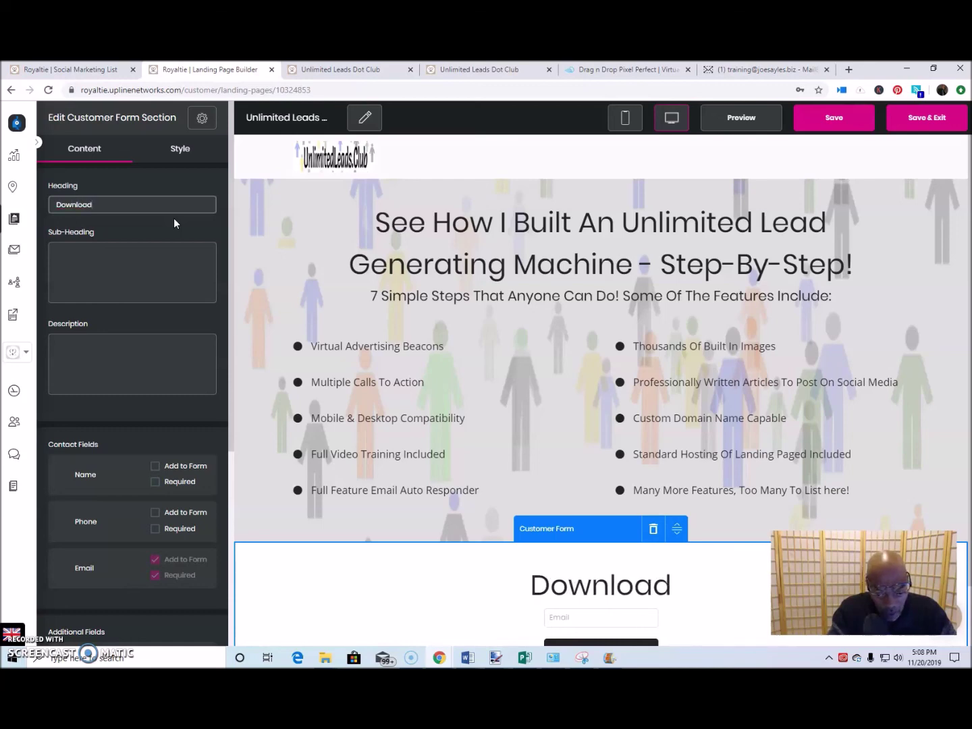
text( Ou)
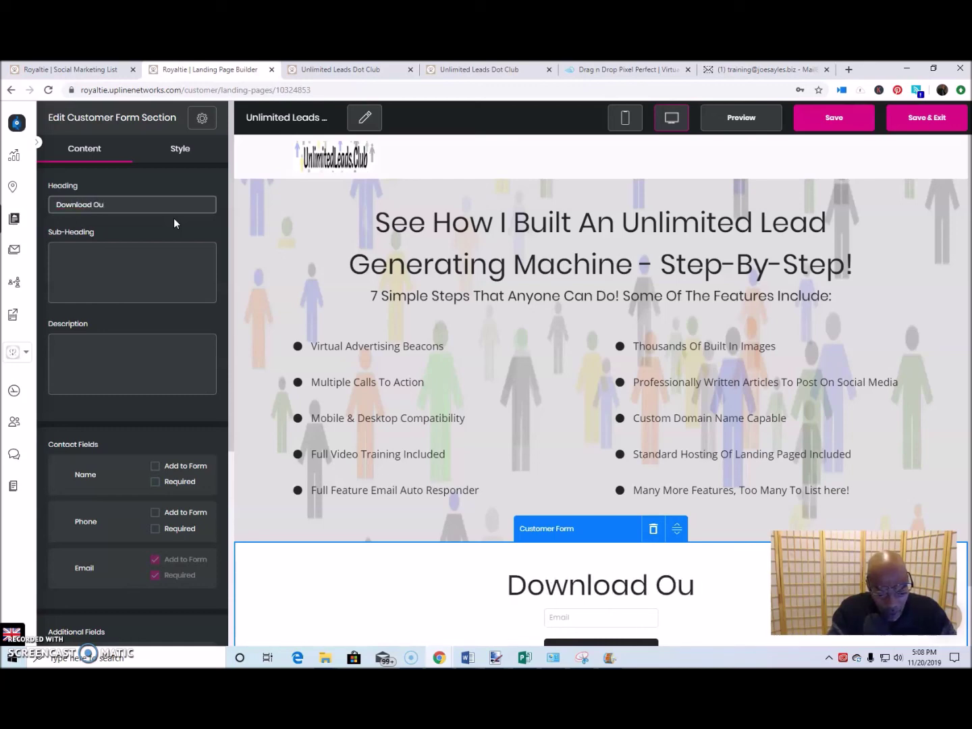
text(t 7 Step)
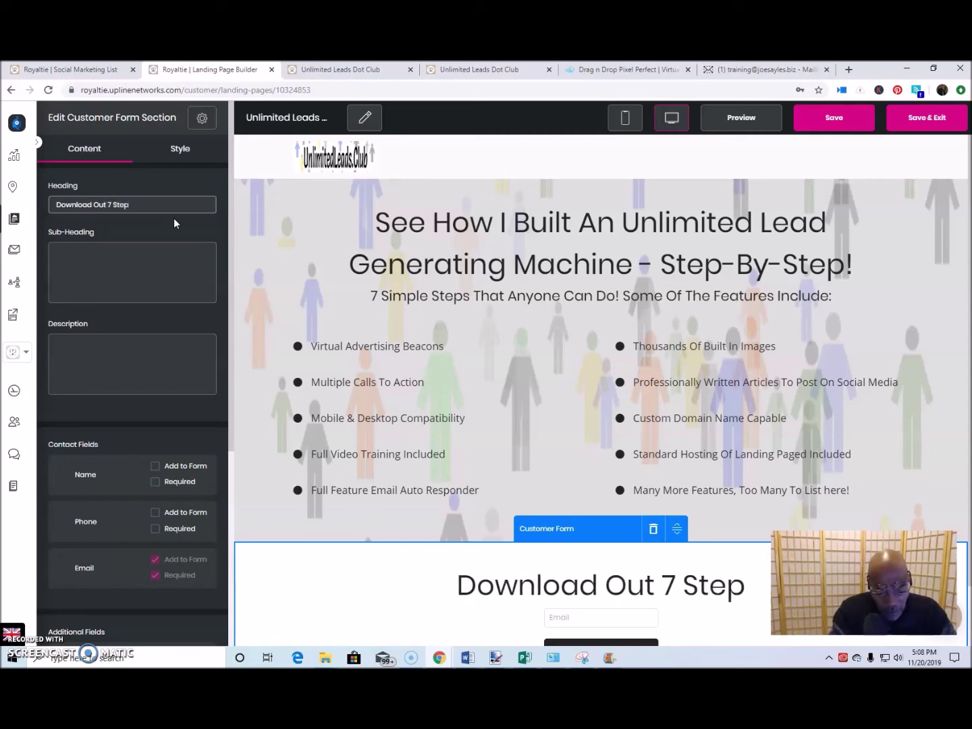
text( Guidw To Unl)
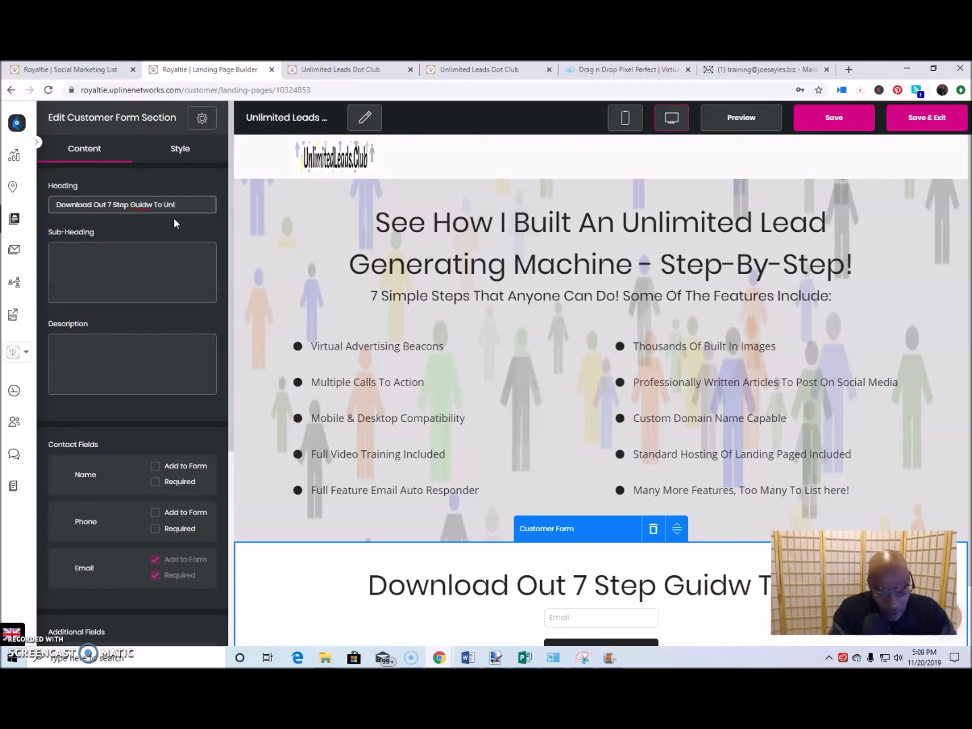
text(imit)
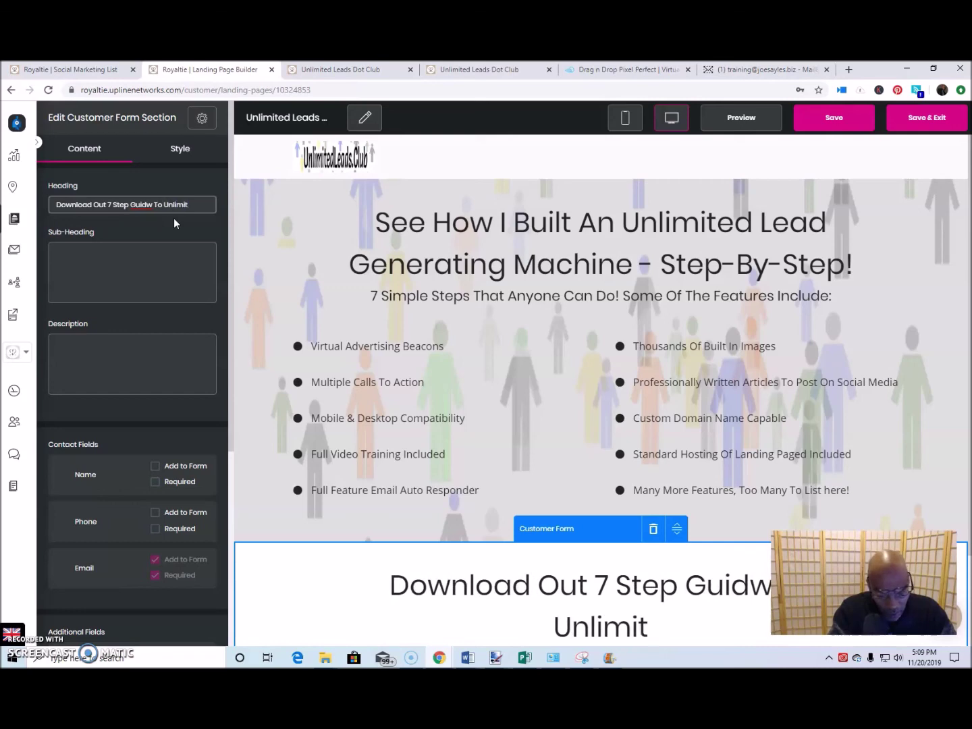
text(ed Leads)
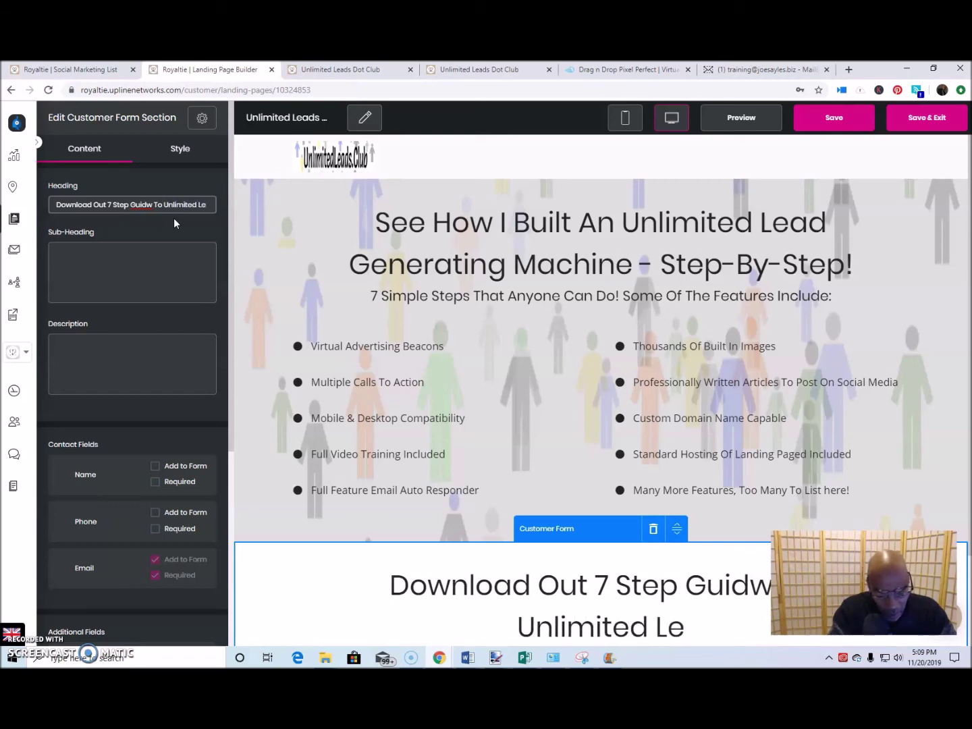
text(!)
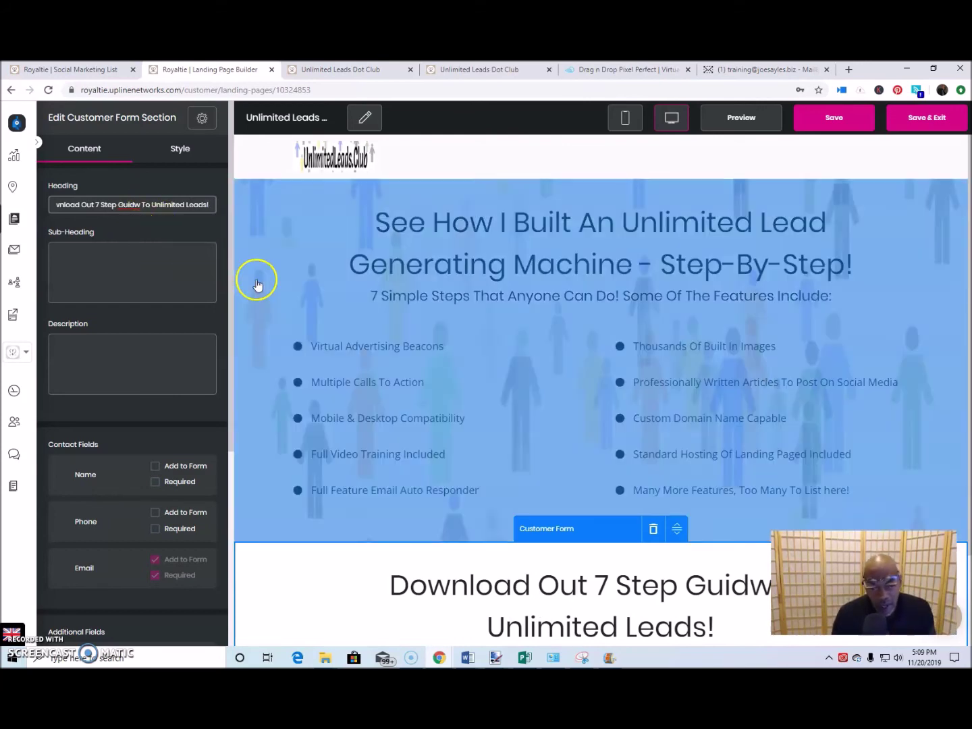
scroll(260, 311, down, 2)
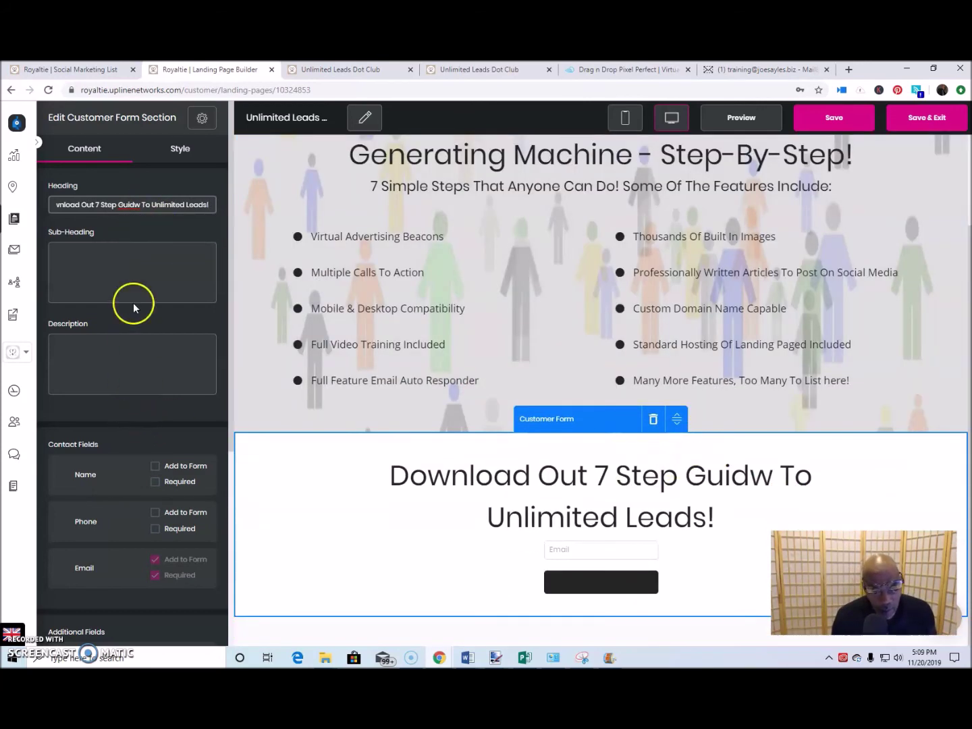
right_click(130, 206)
click(148, 217)
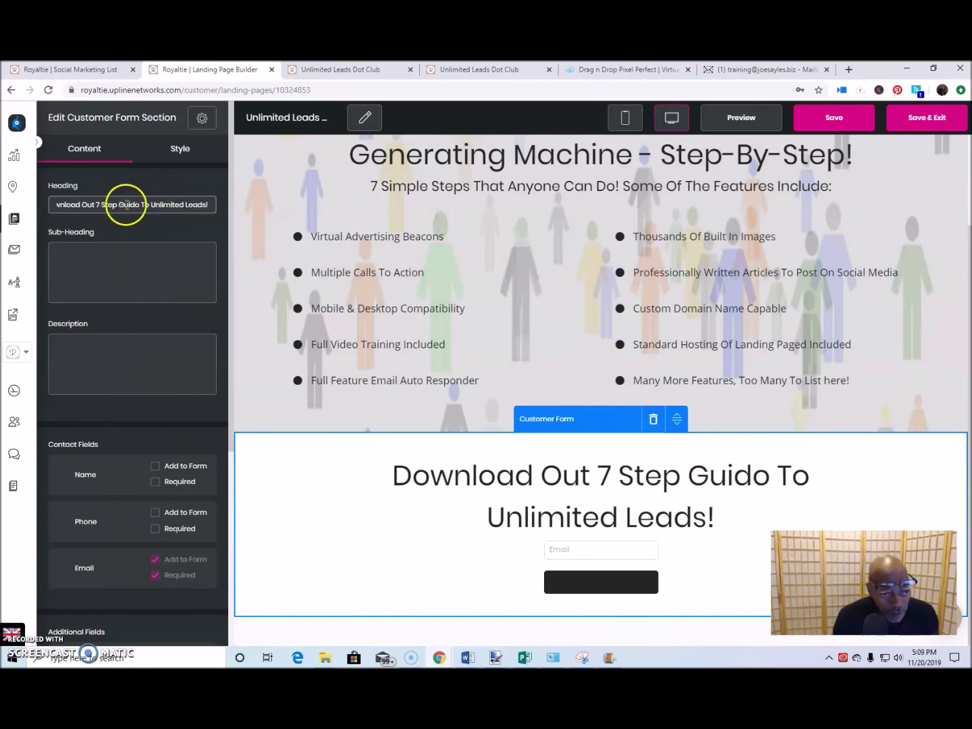
click(138, 204)
key(BackSpace)
text(e)
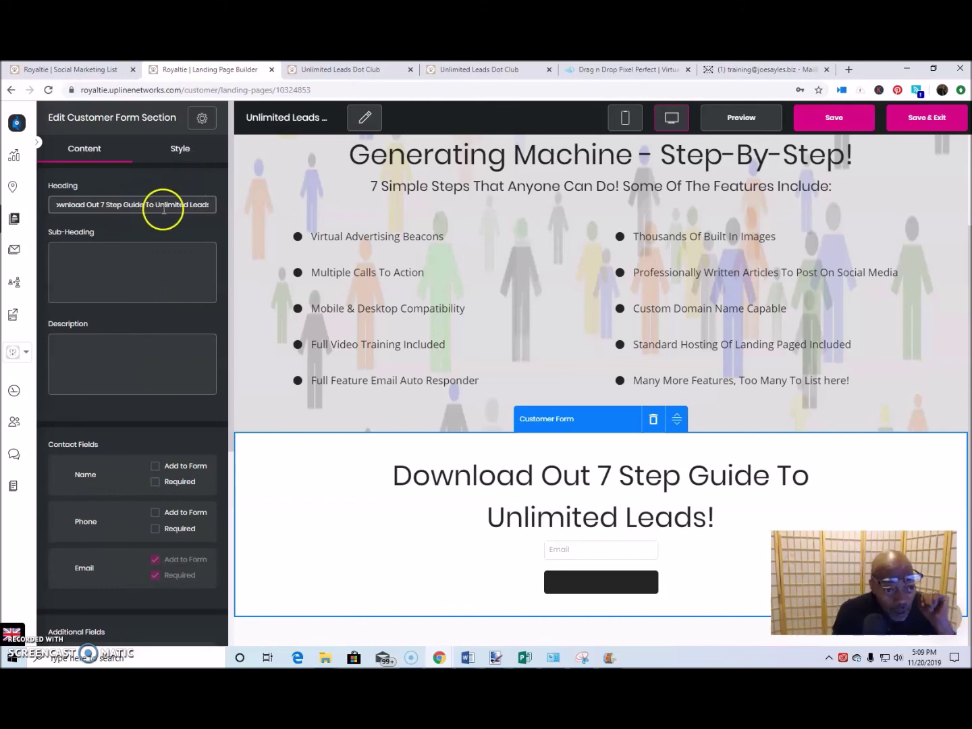
click(112, 271)
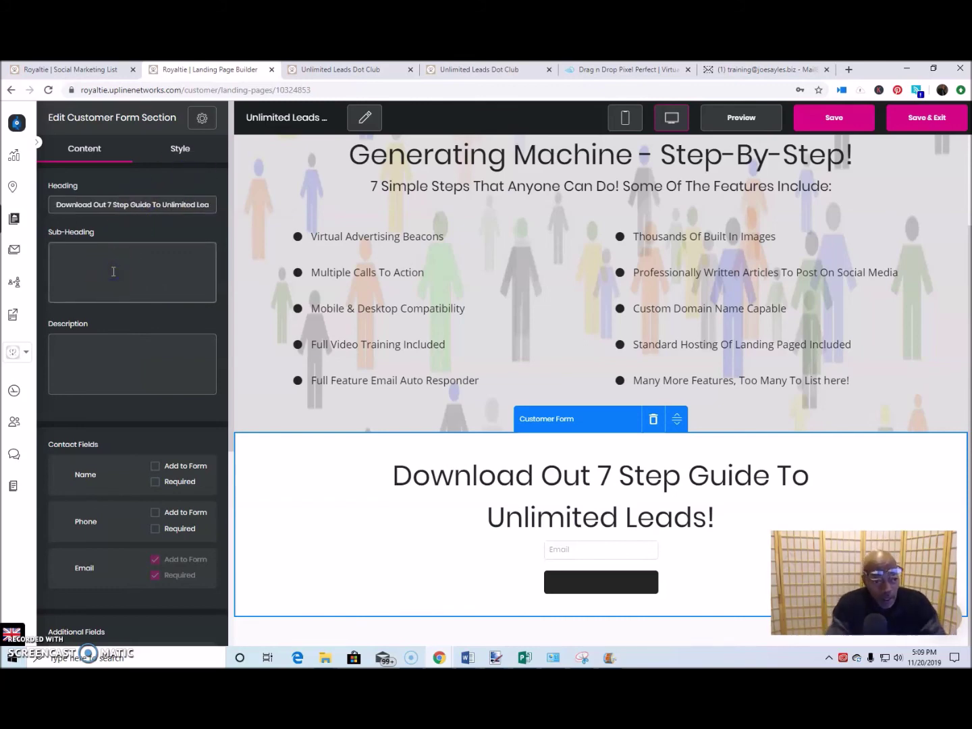
Set the sub-heading to 'Let us know where to send your Free PDF Download.'.
text(G)
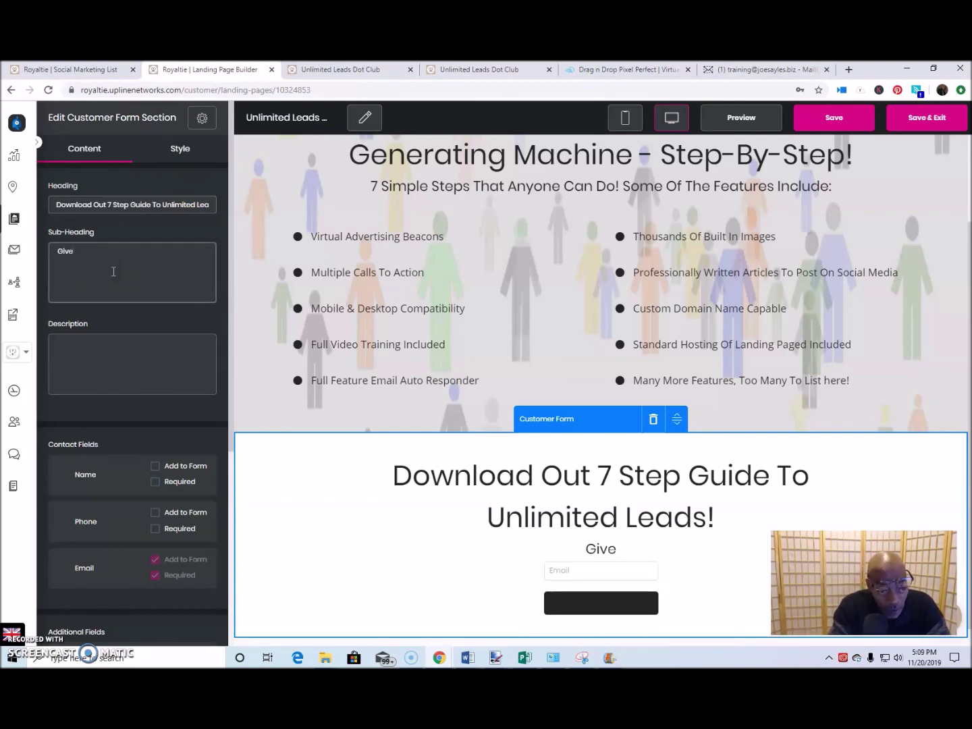
key(BackSpace)
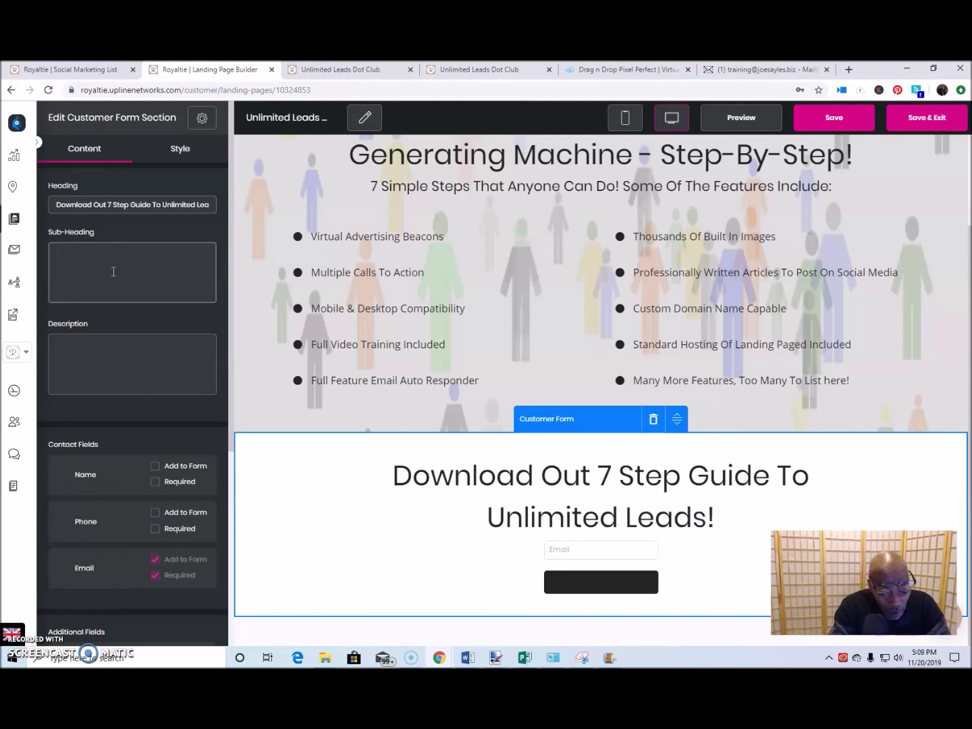
text(Let us know where to send your)
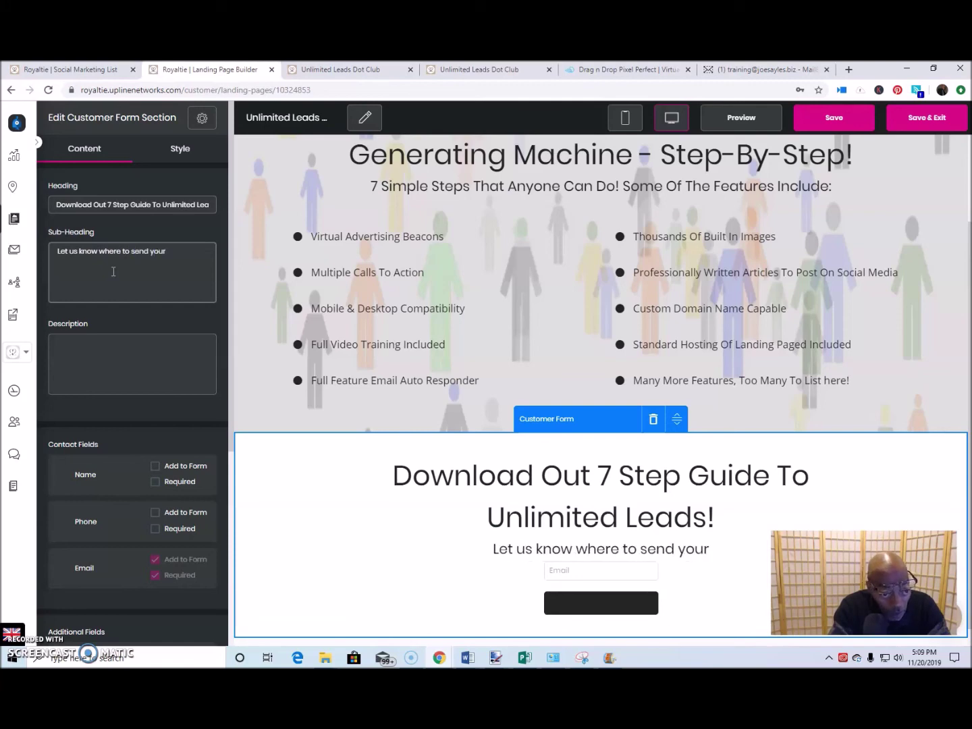
text( Free E)
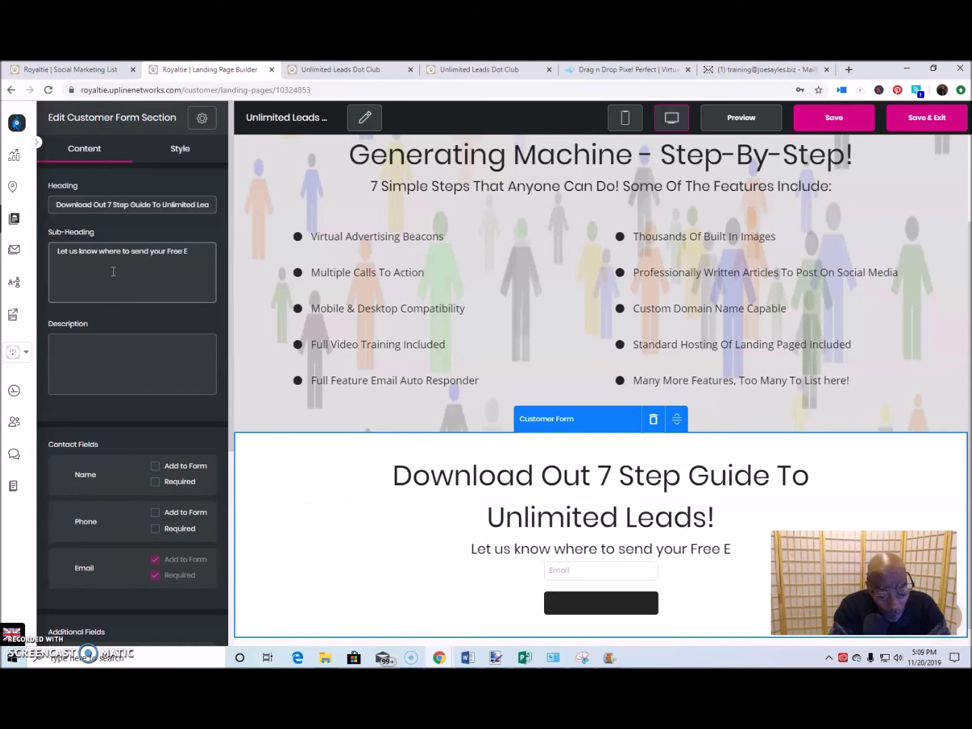
key(BackSpace)
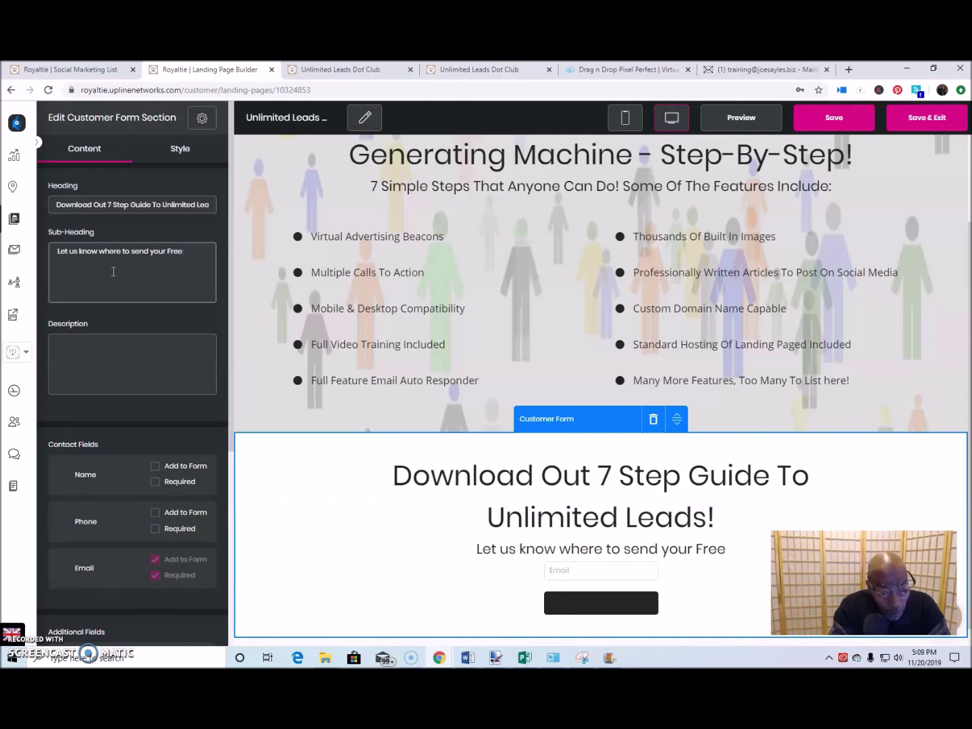
text(PDF Down)
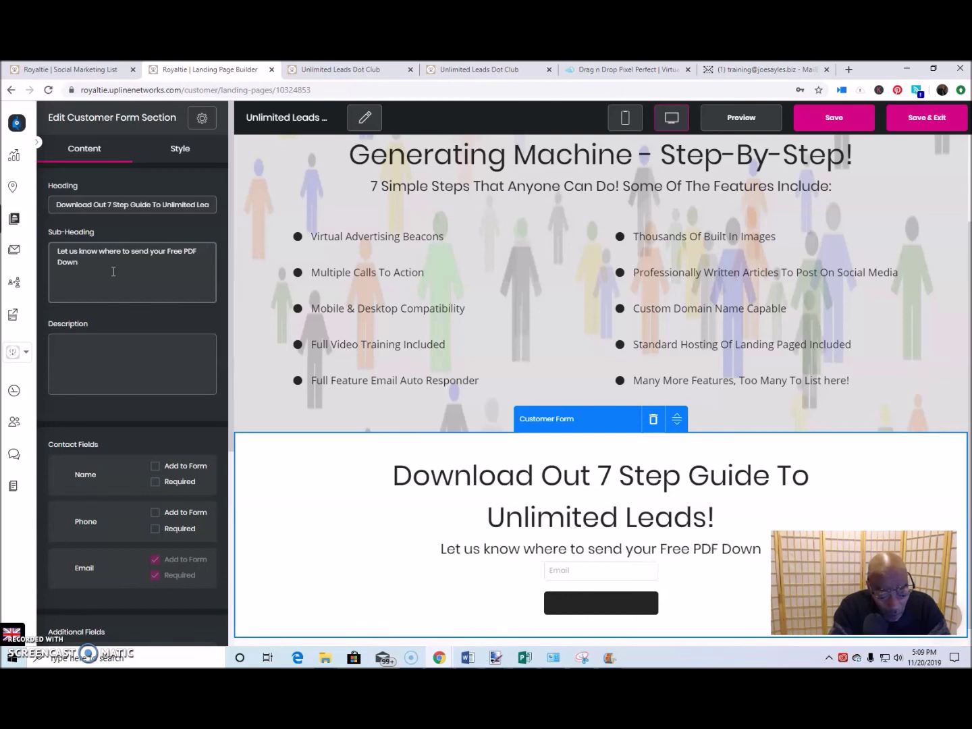
text(load)
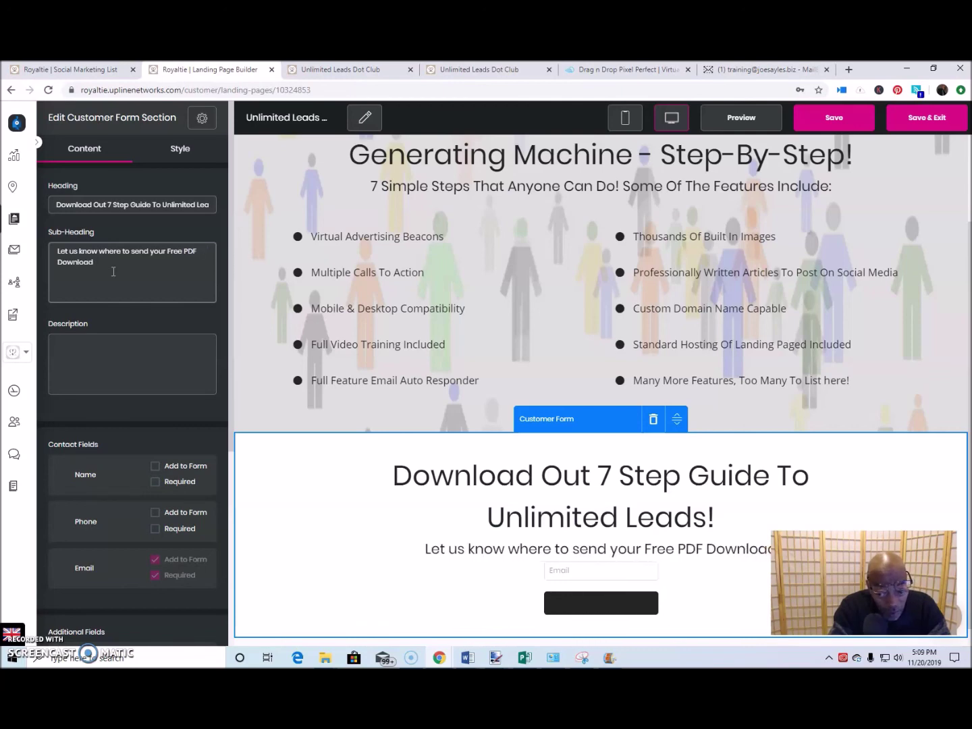
text(.)
Set the description to 'We promise Not to sell your information!'.
click(117, 366)
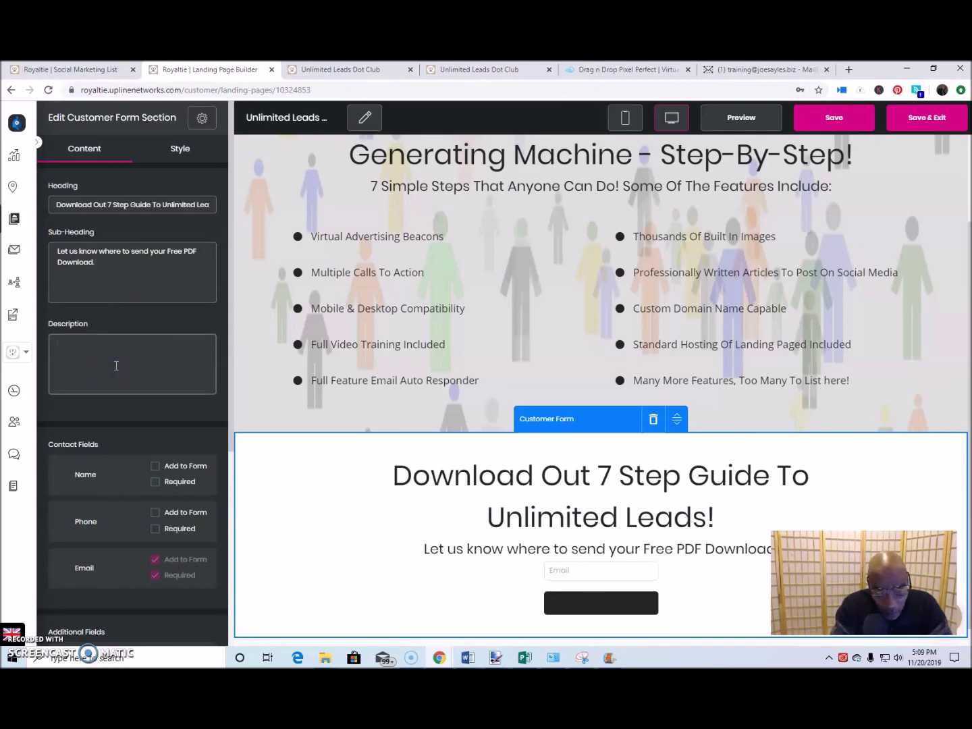
text(We promise)
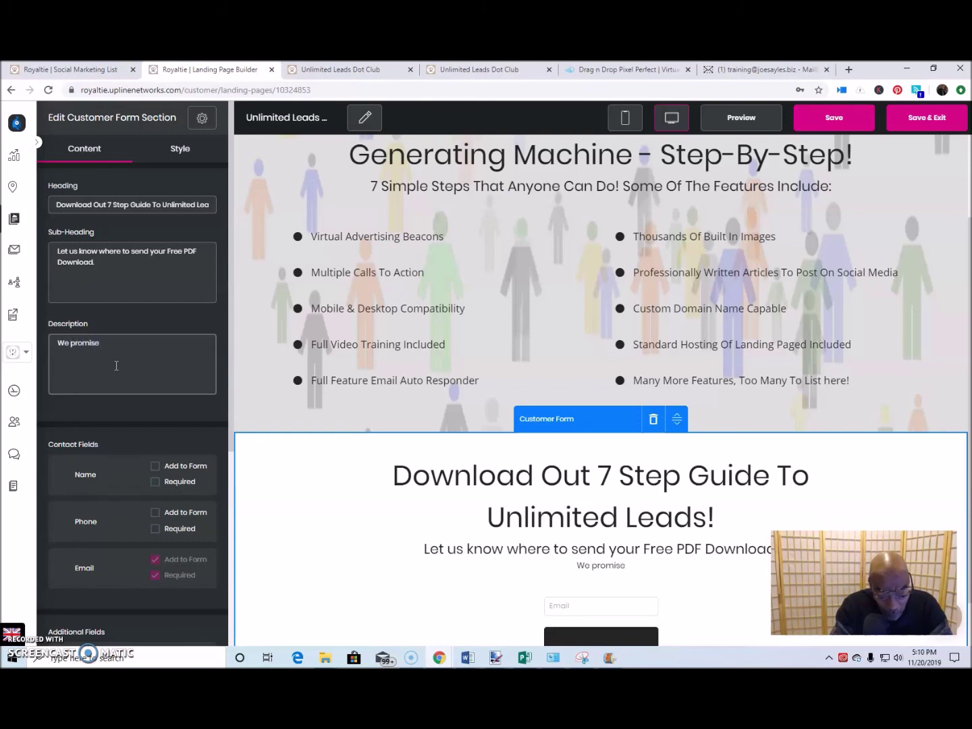
text( Not to sell your information)
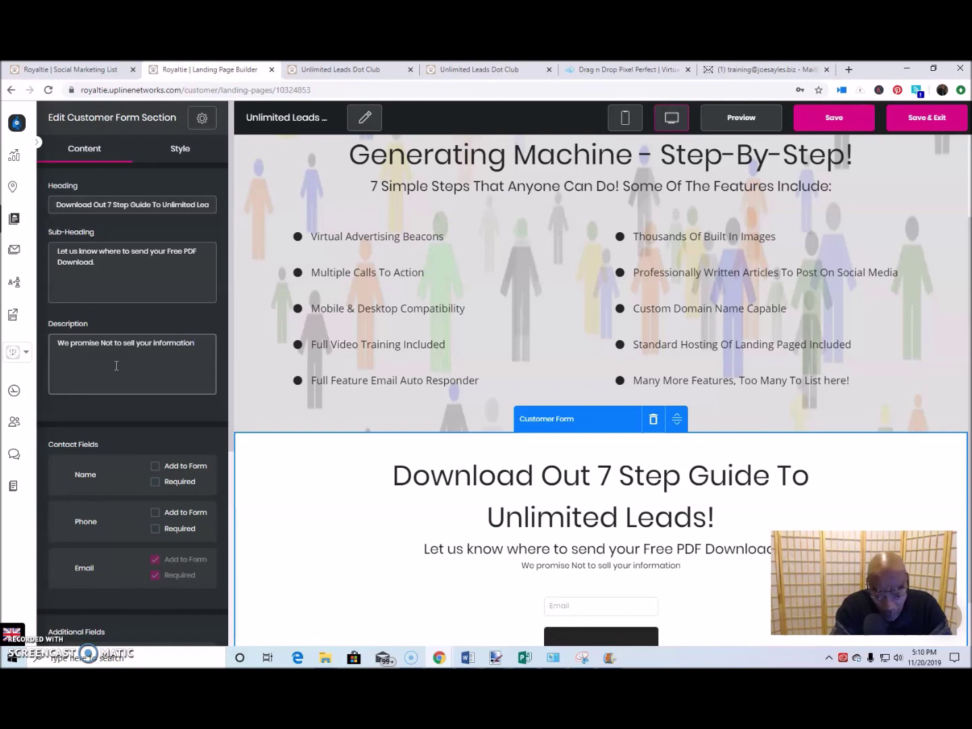
text(!)
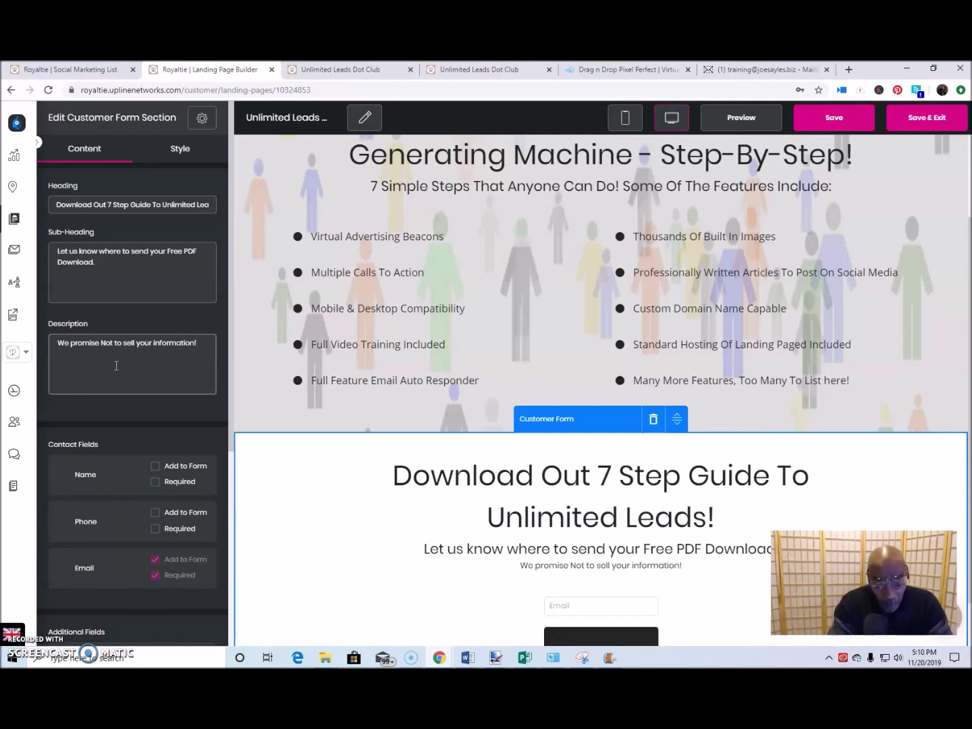
scroll(142, 468, down, 5)
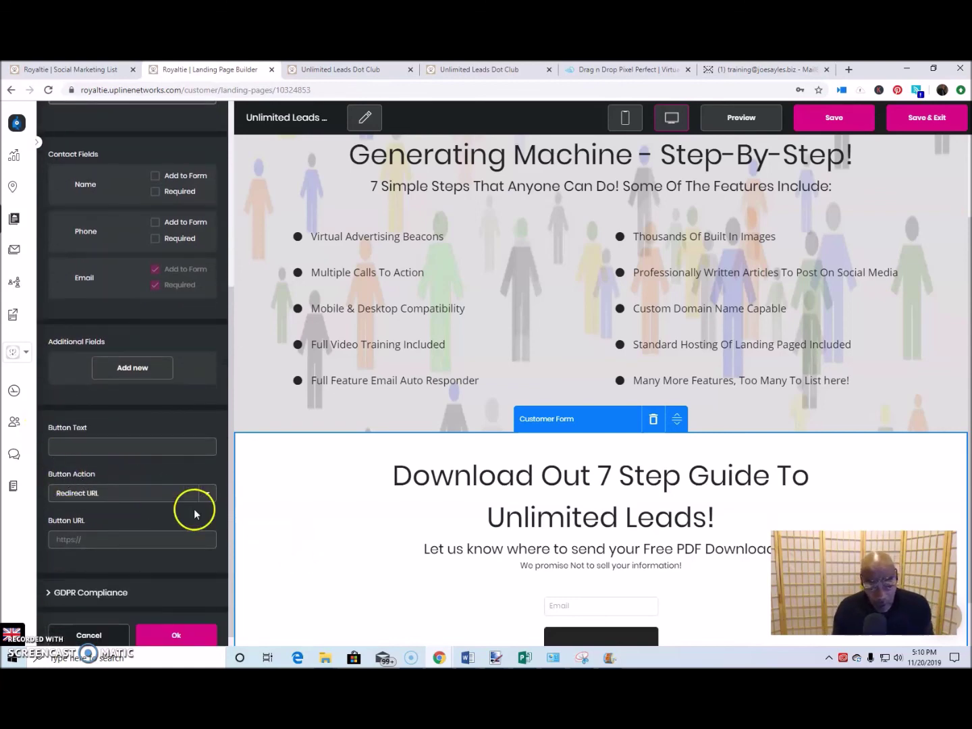
Label the form button 'Yes...Give me My Download!'.
scroll(143, 442, down, 1)
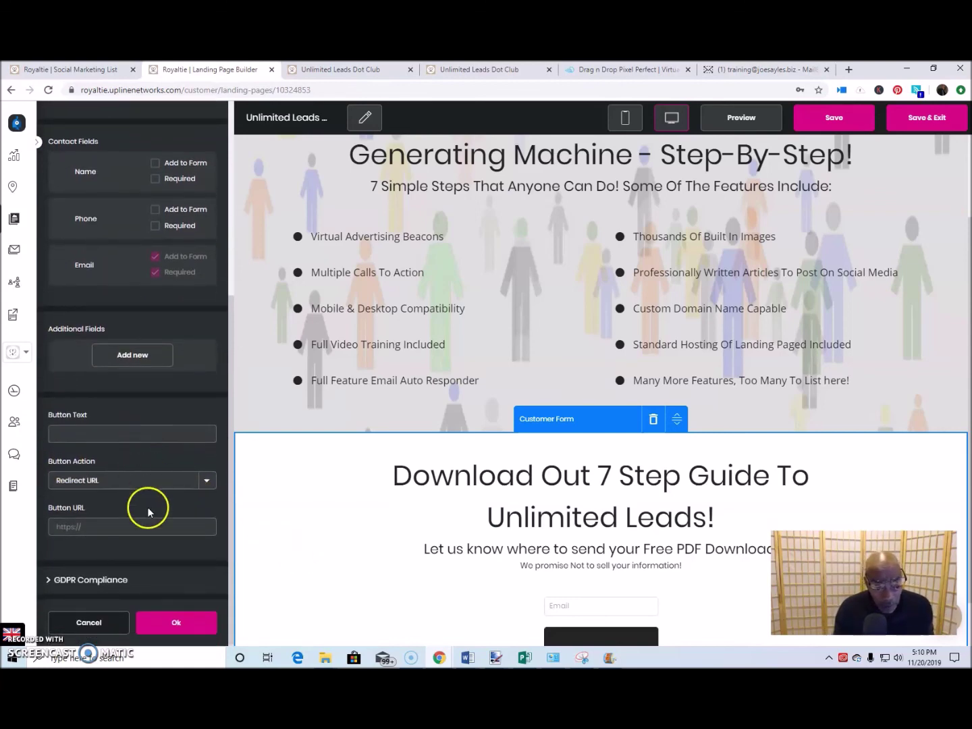
click(23, 646)
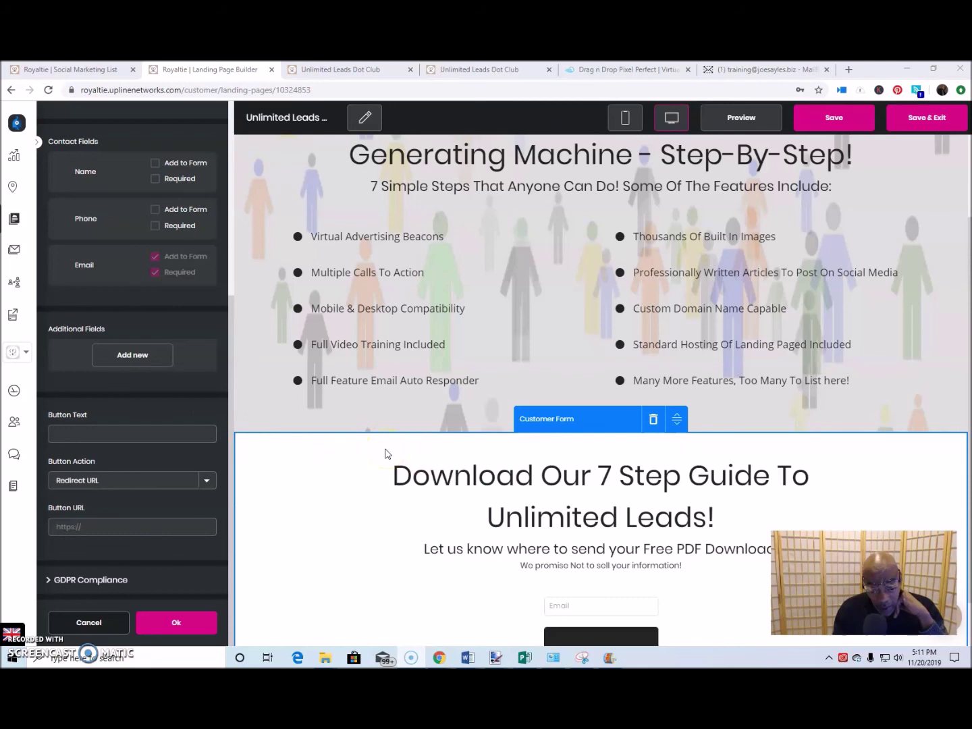
scroll(386, 455, down, 1)
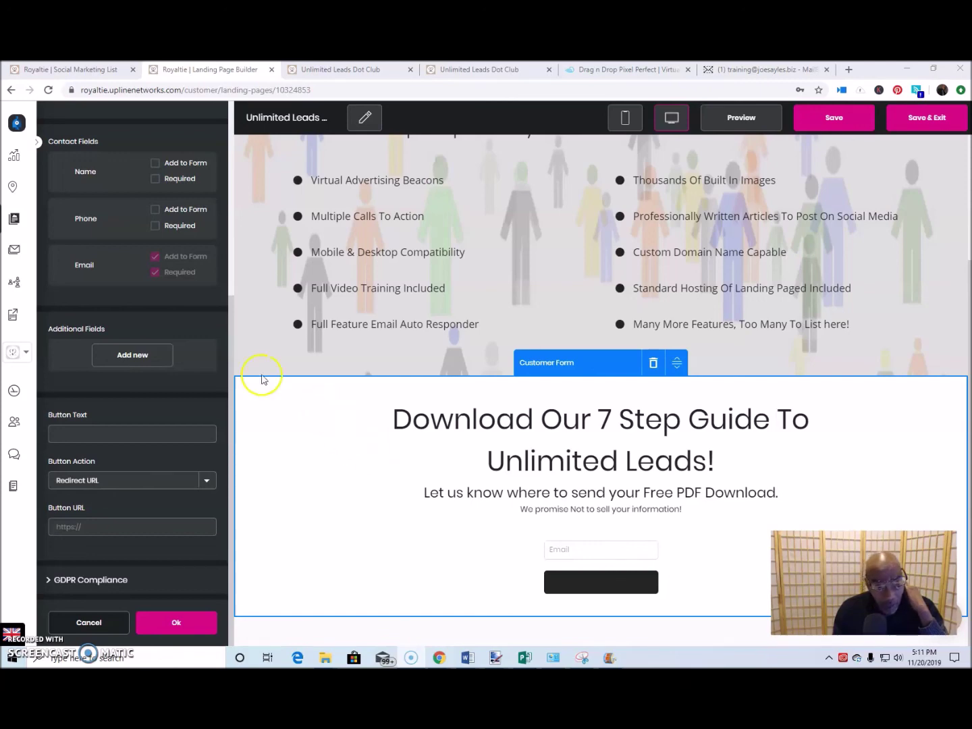
click(101, 432)
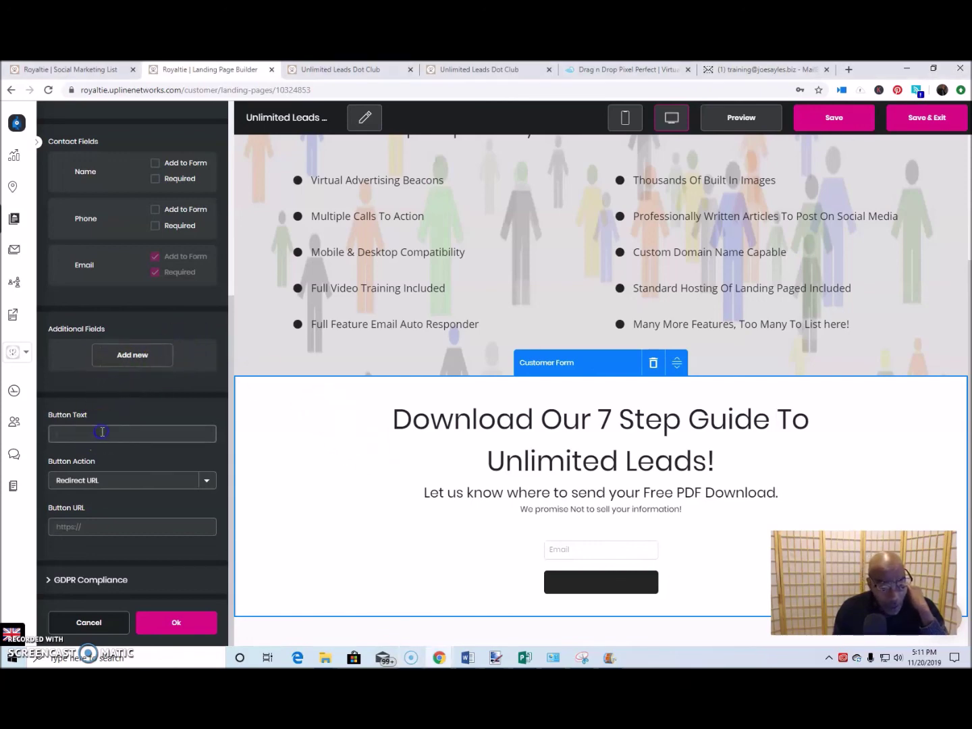
text(Do)
key(BackSpace)
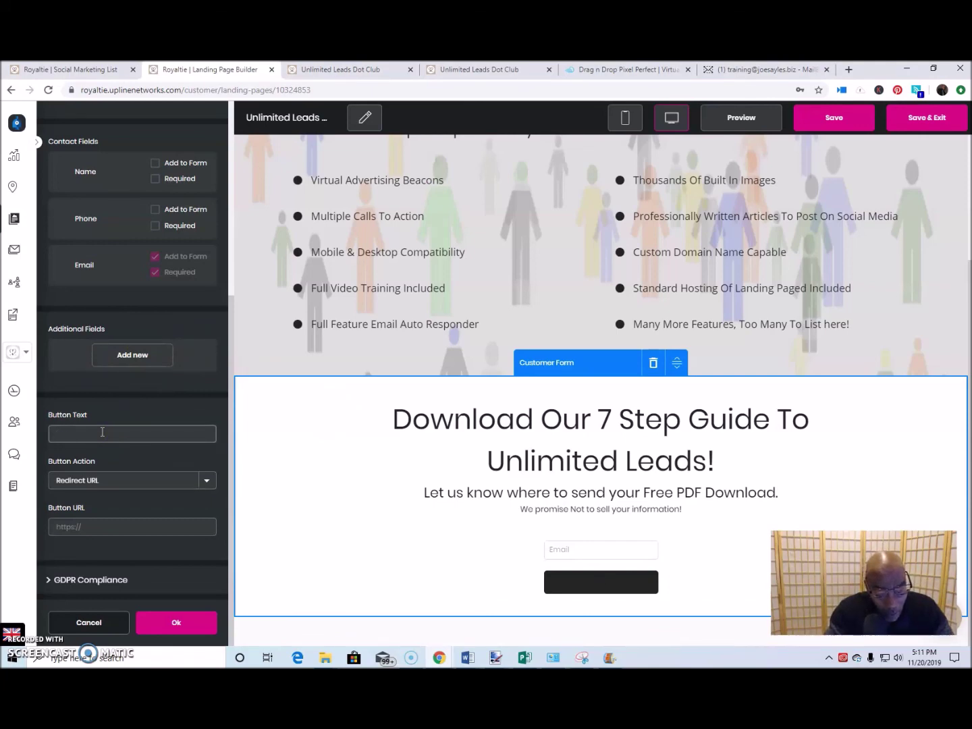
text(Submit Y)
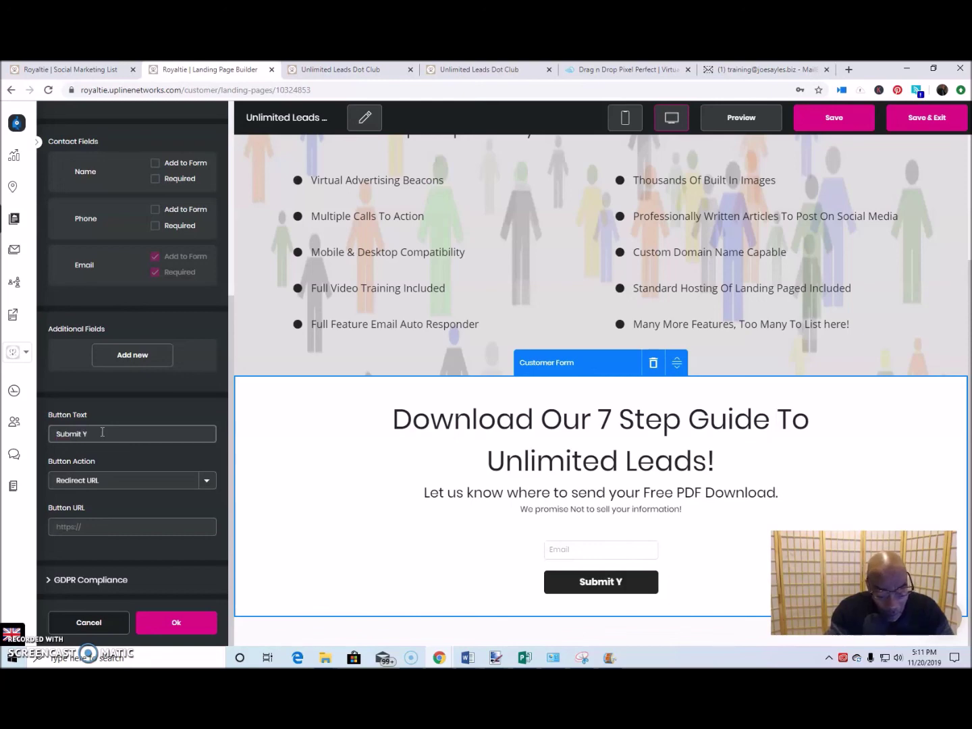
text(our Re)
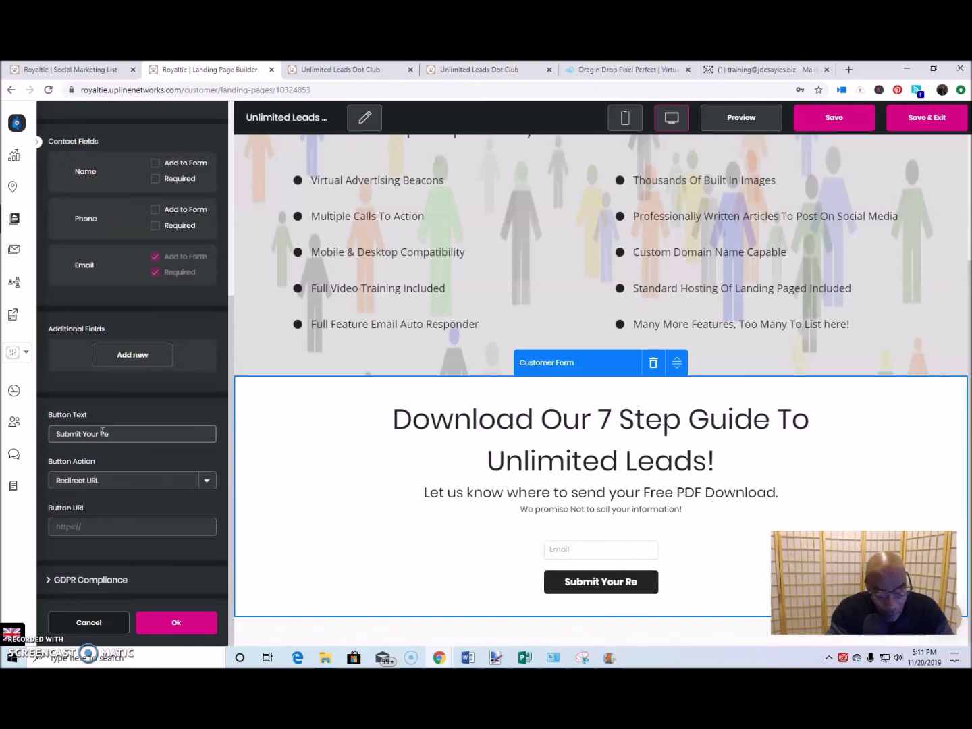
key(BackSpace)
key(BackSpace)
key(BackSpace)
key(BackSpace)
key(BackSpace)
key(BackSpace)
key(BackSpace)
key(BackSpace)
key(BackSpace)
key(BackSpace)
key(BackSpace)
key(BackSpace)
key(BackSpace)
key(BackSpace)
text(Get Your Do)
key(BackSpace)
key(BackSpace)
key(BackSpace)
key(BackSpace)
key(BackSpace)
key(BackSpace)
key(BackSpace)
key(BackSpace)
key(BackSpace)
key(BackSpace)
key(BackSpace)
text(Yes.)
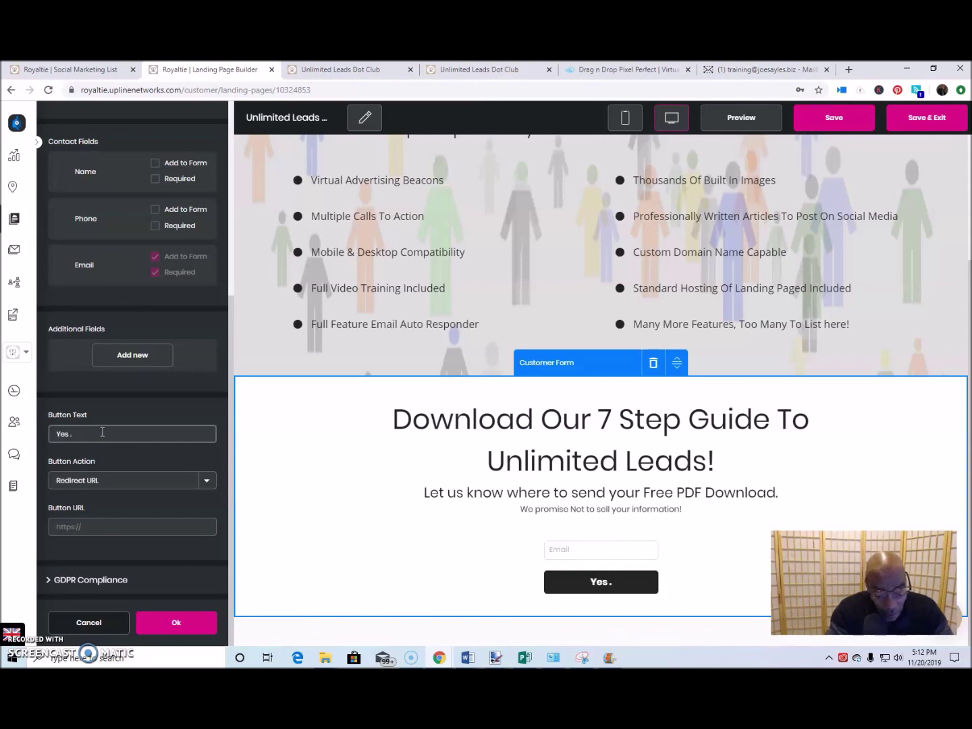
text(..Give me My)
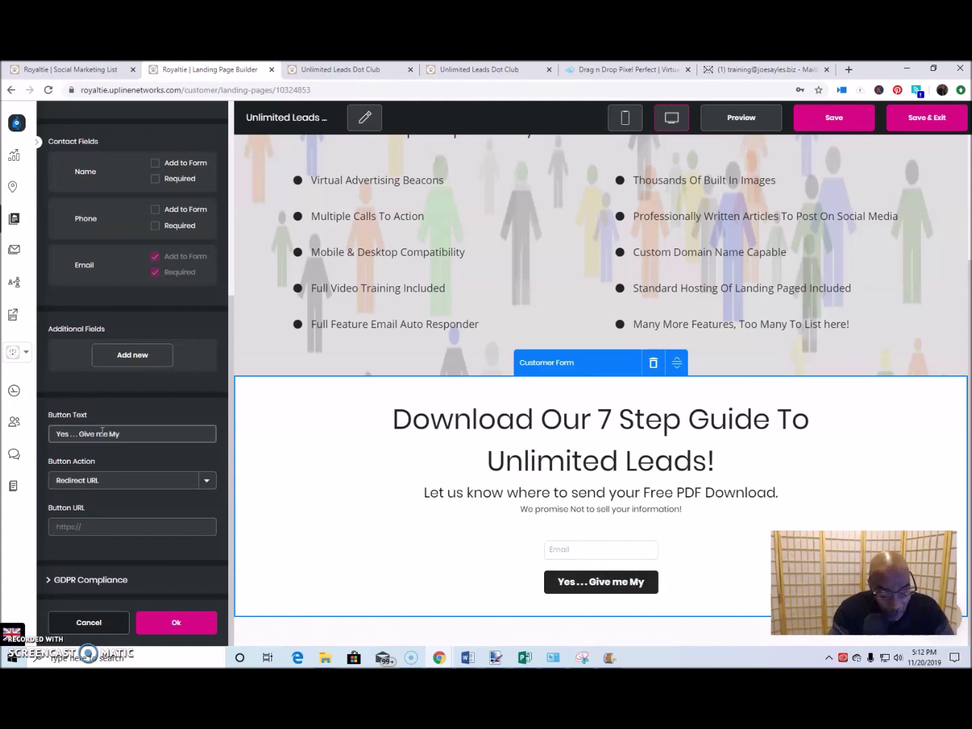
text( Download)
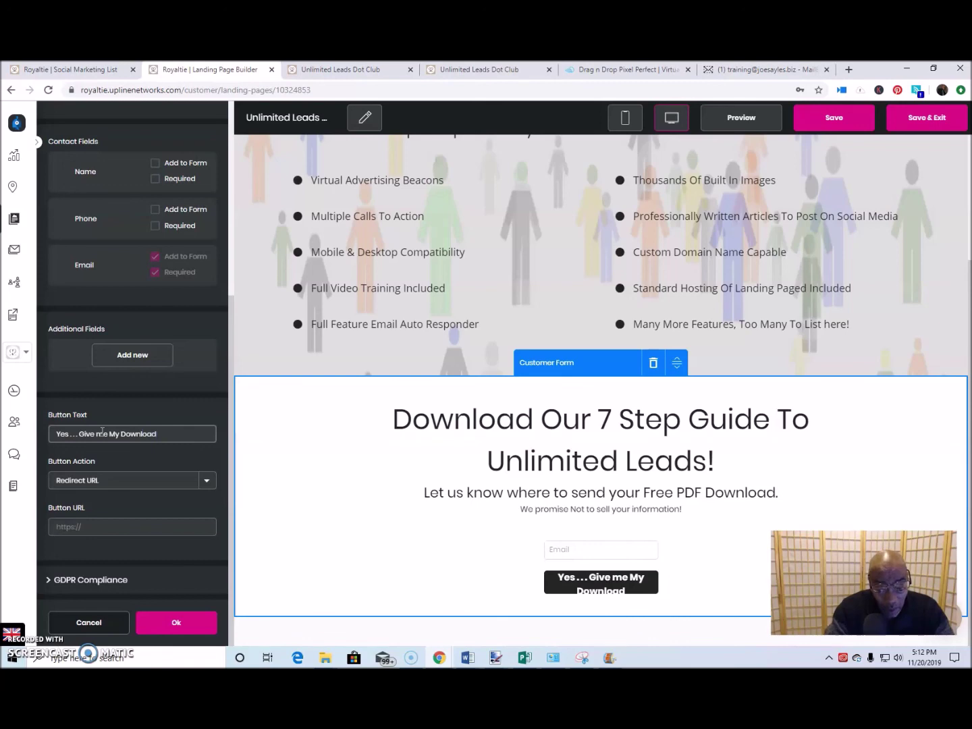
text(!)
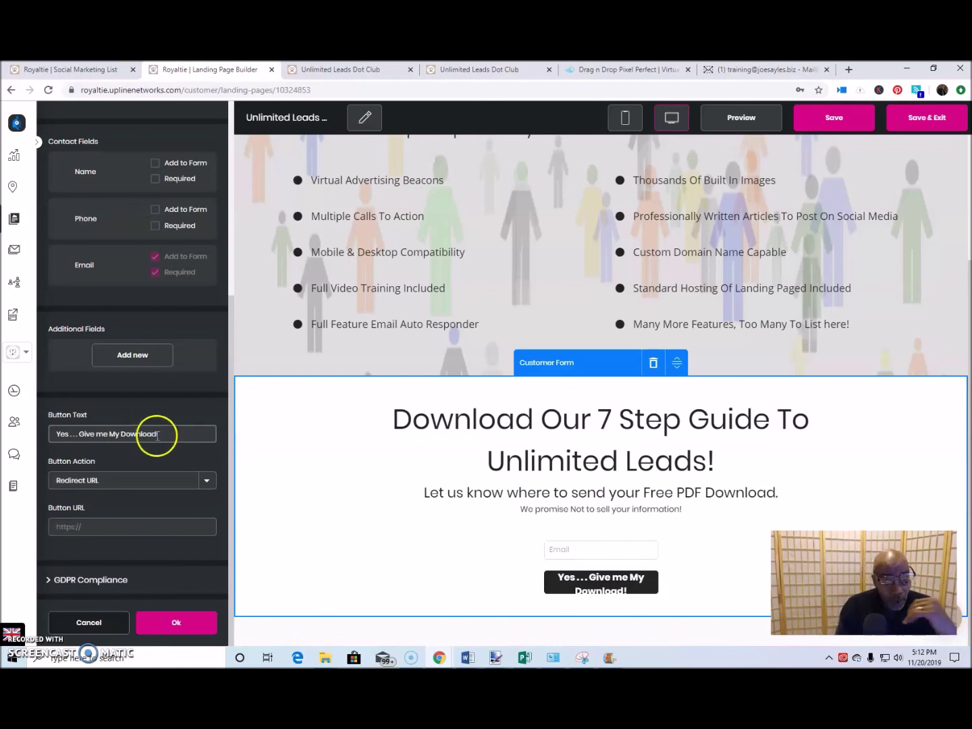
Set the button action to Download PDF.
click(208, 483)
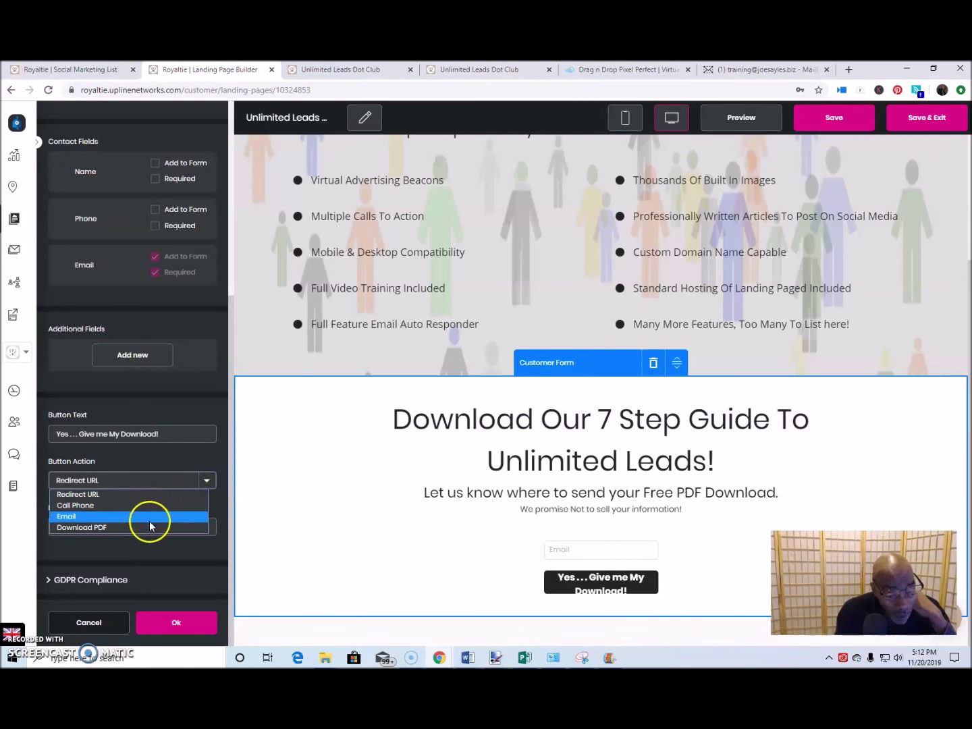
click(150, 526)
click(205, 482)
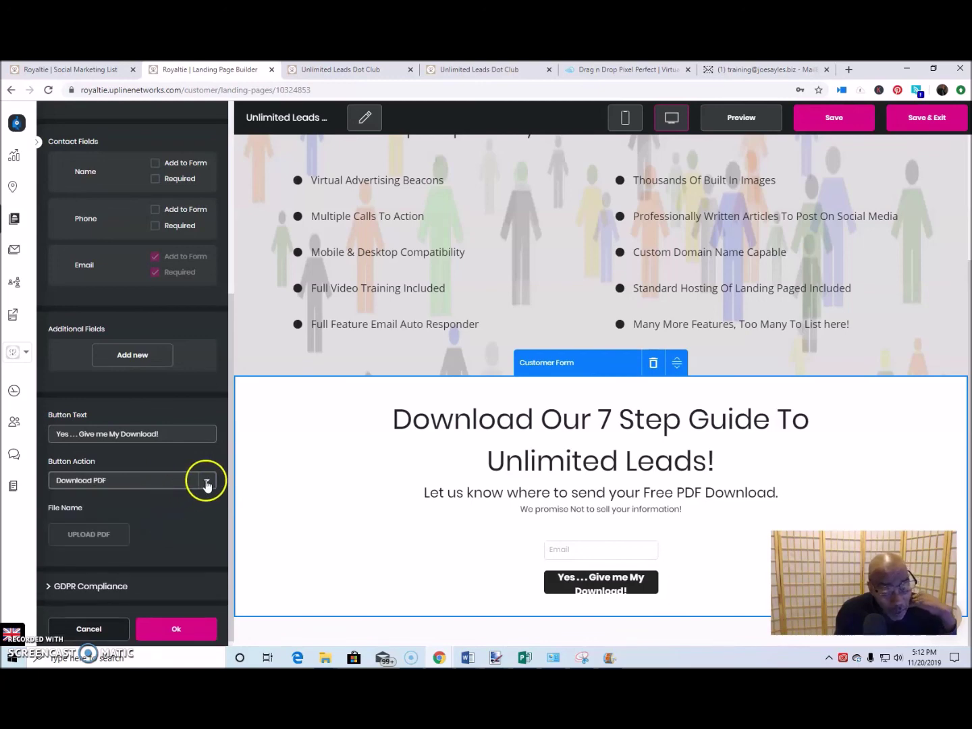